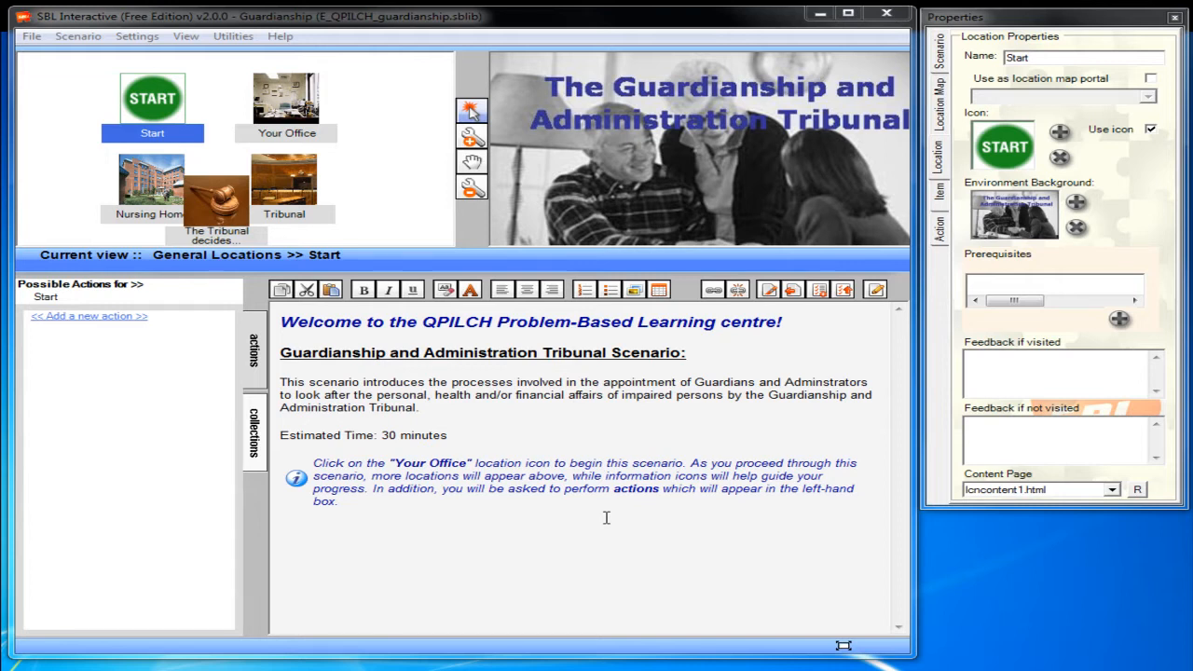
Rename the General Locations map to "At the office" and set its initial location to Your Office
left_click(159, 110)
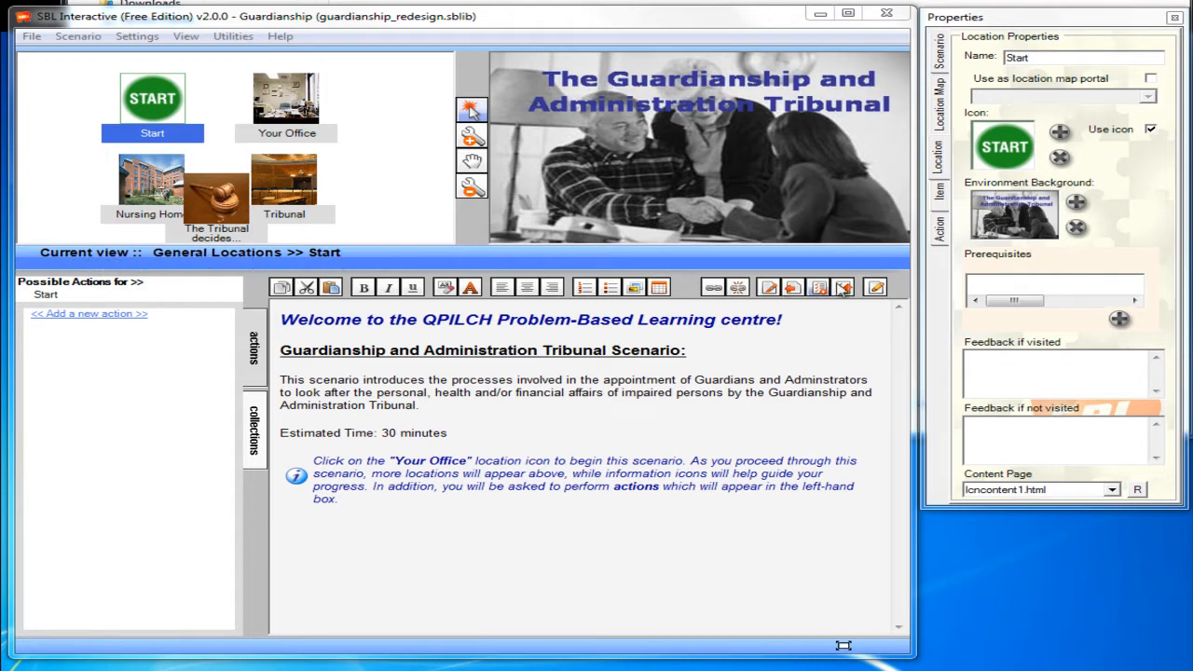
left_click(940, 103)
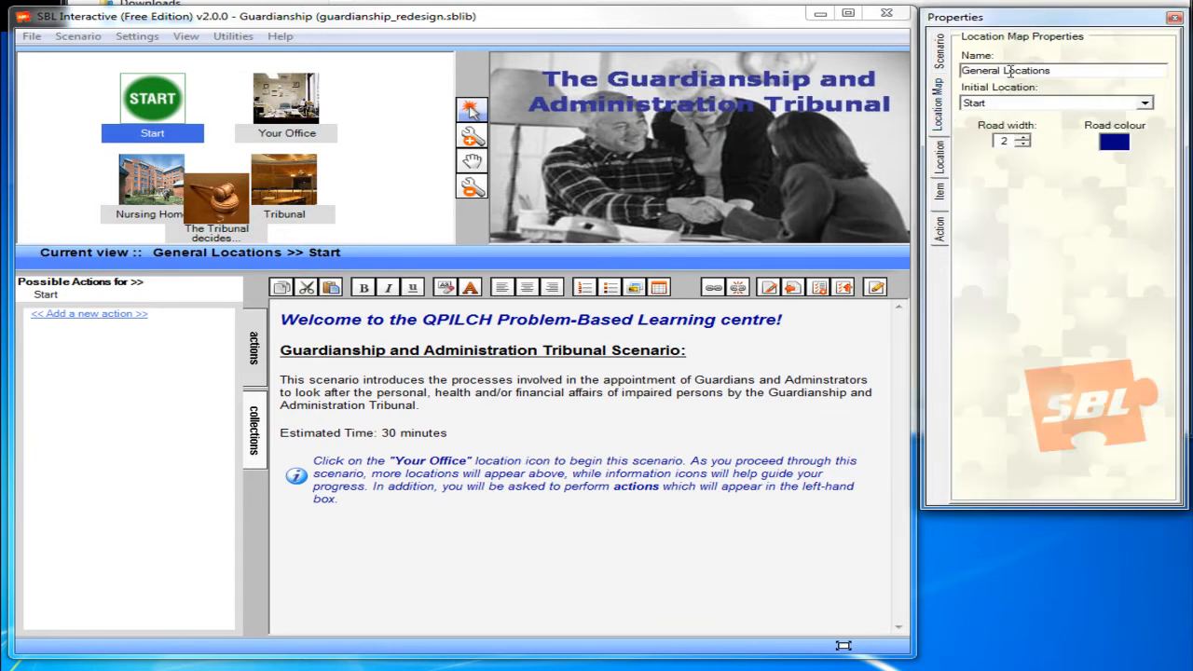
left_click_drag(1054, 71, 981, 64)
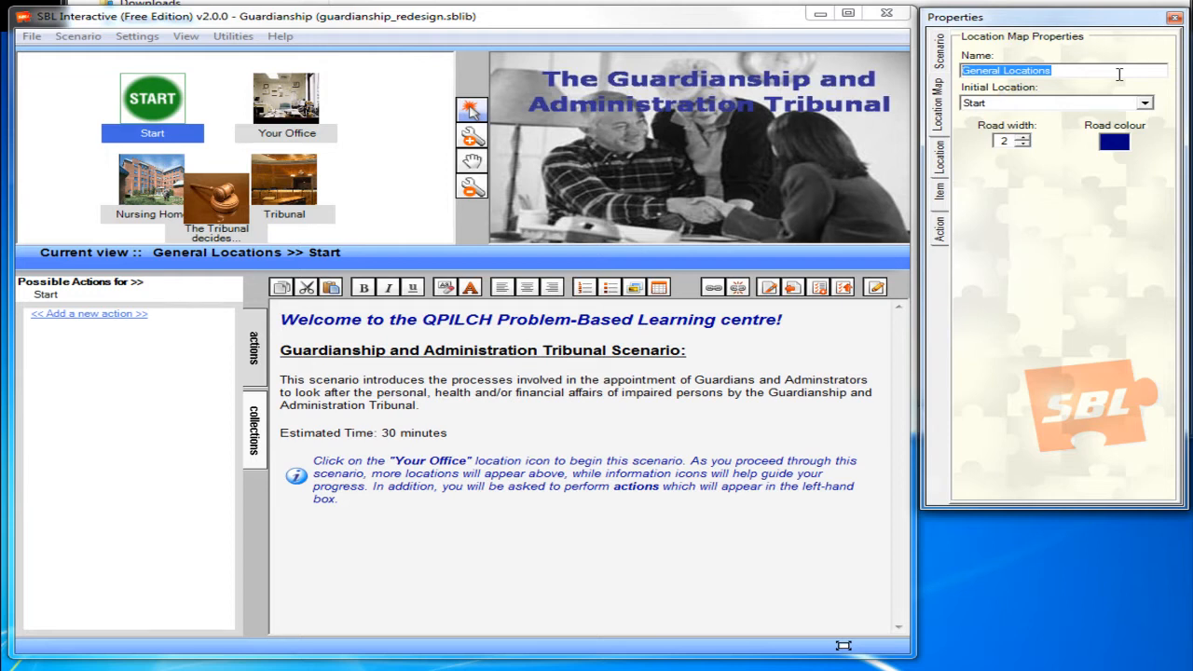
type("At t")
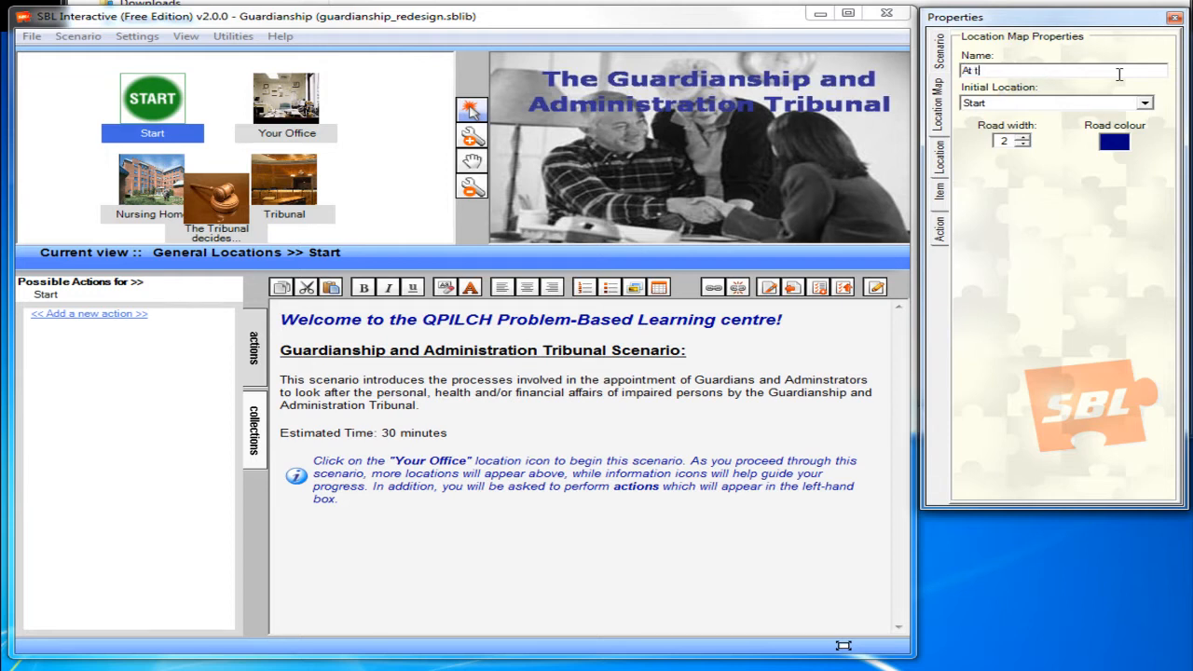
type("he office")
left_click(1144, 103)
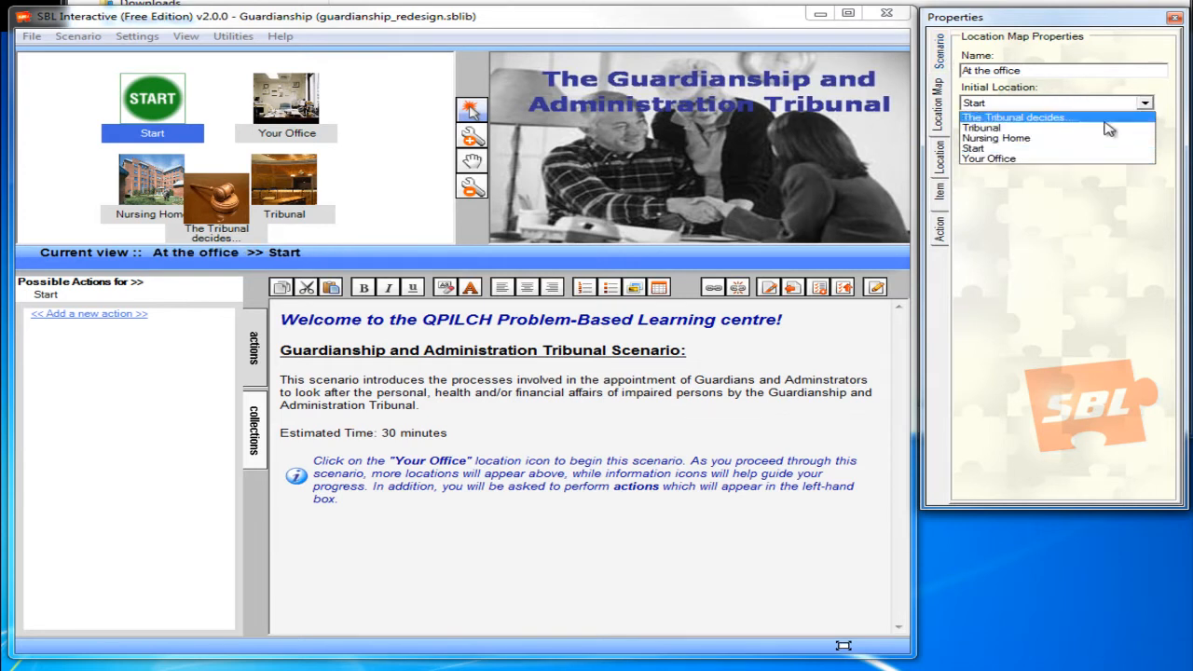
left_click(1036, 160)
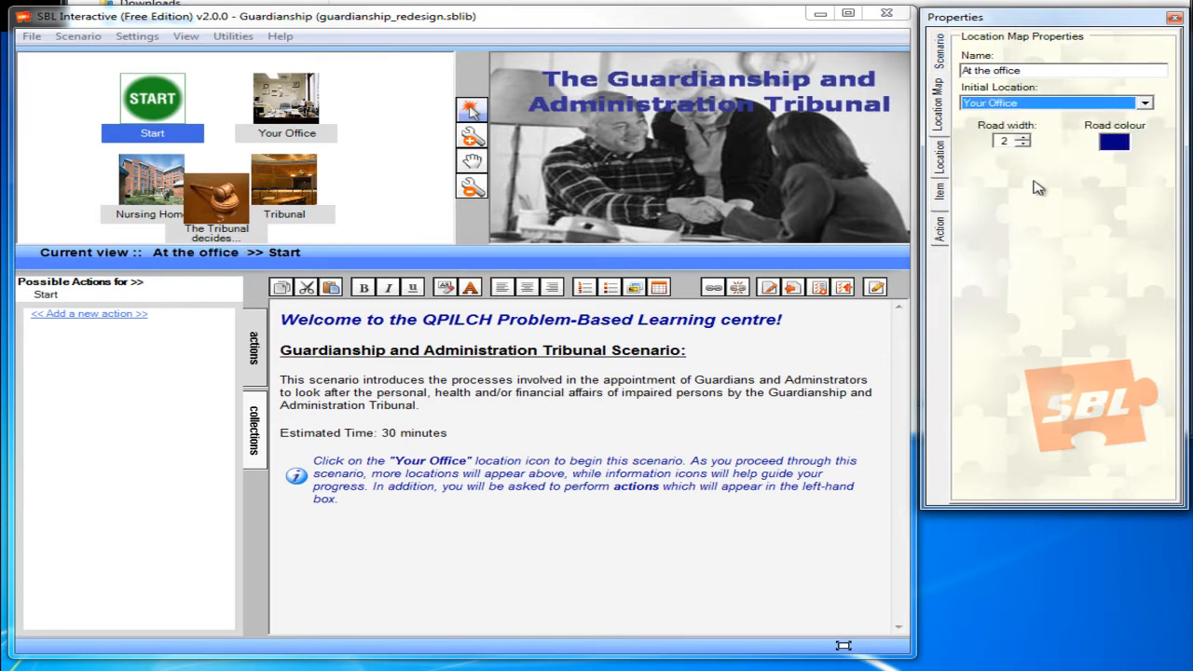
left_click(1074, 71)
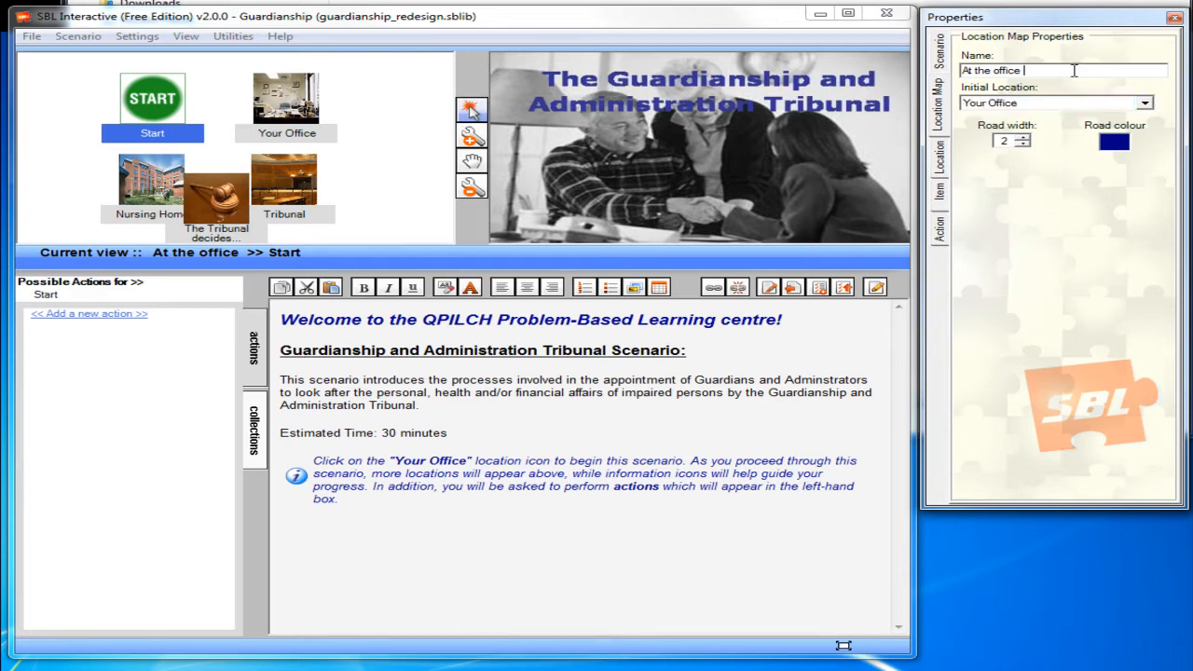
Add a new location map named "Introduction" to the Guardianship scenario
left_click(942, 65)
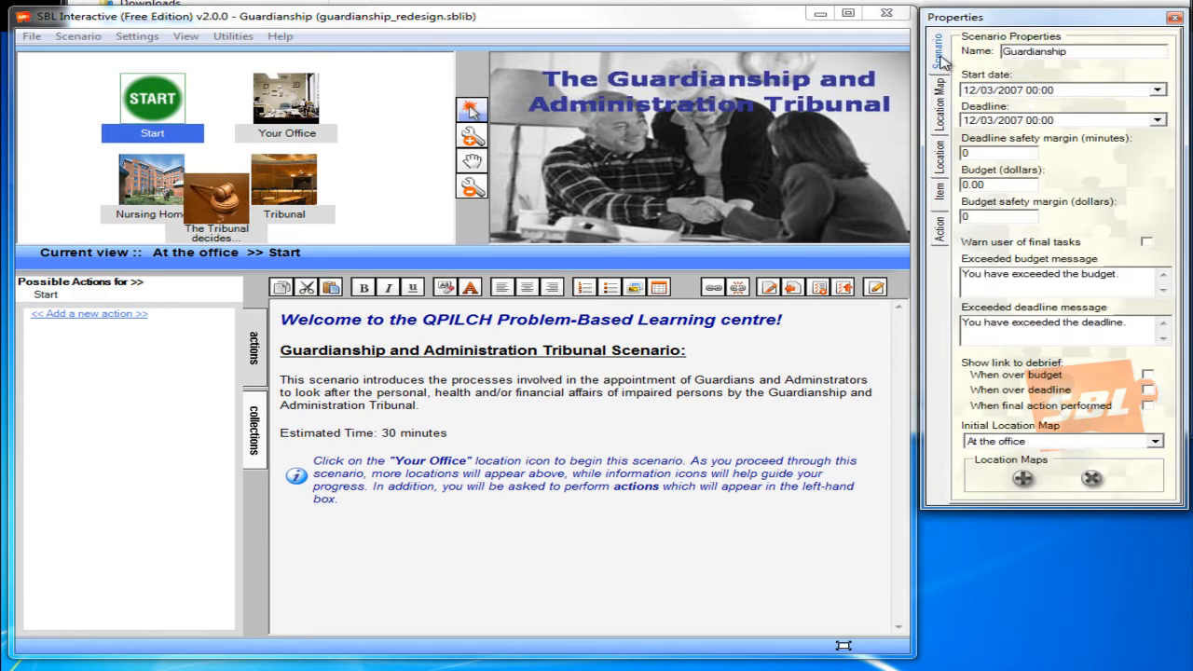
left_click(1022, 479)
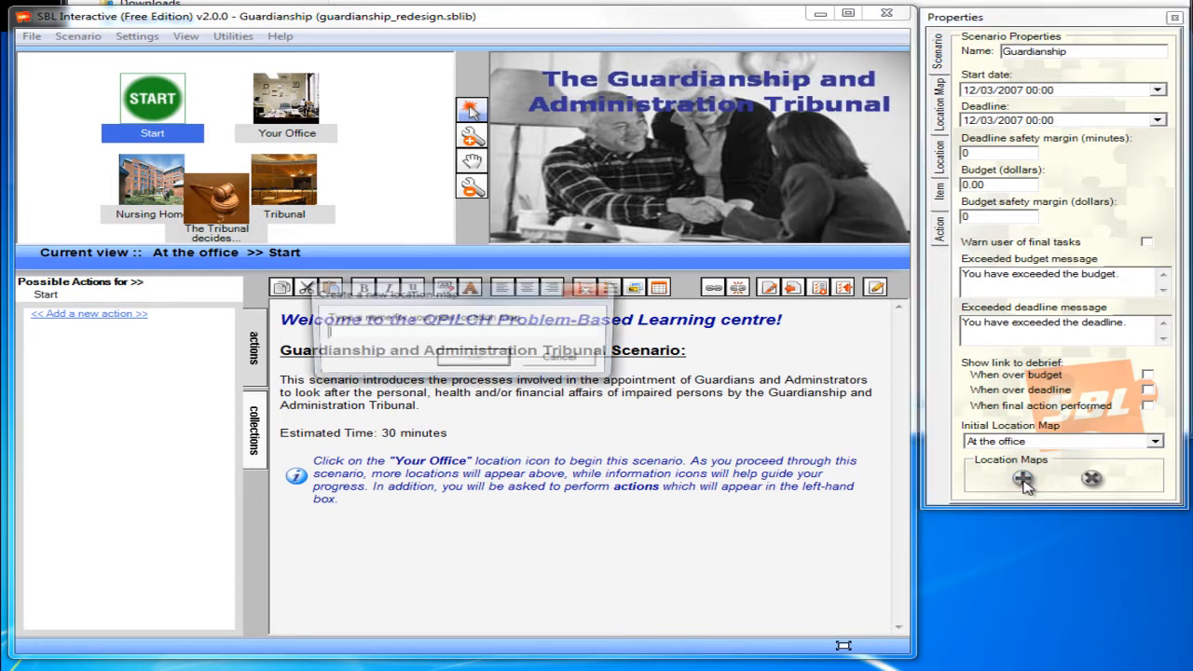
type("Introduction")
key("Return")
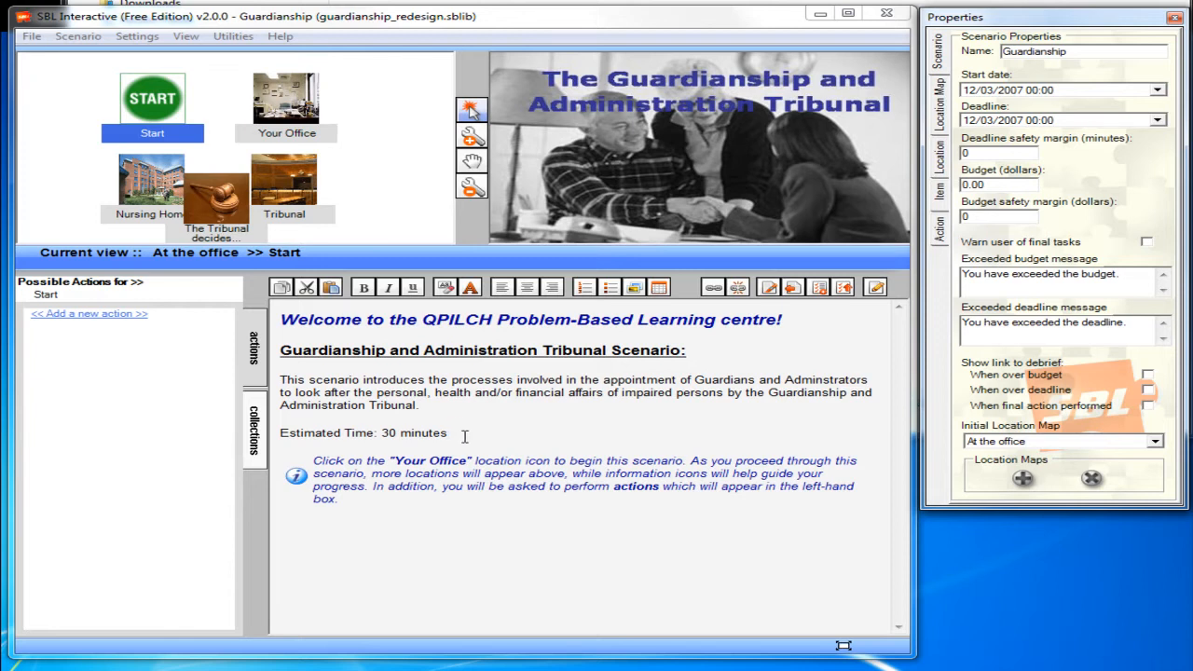
Set the scenario's initial location map to Introduction
left_click(1156, 441)
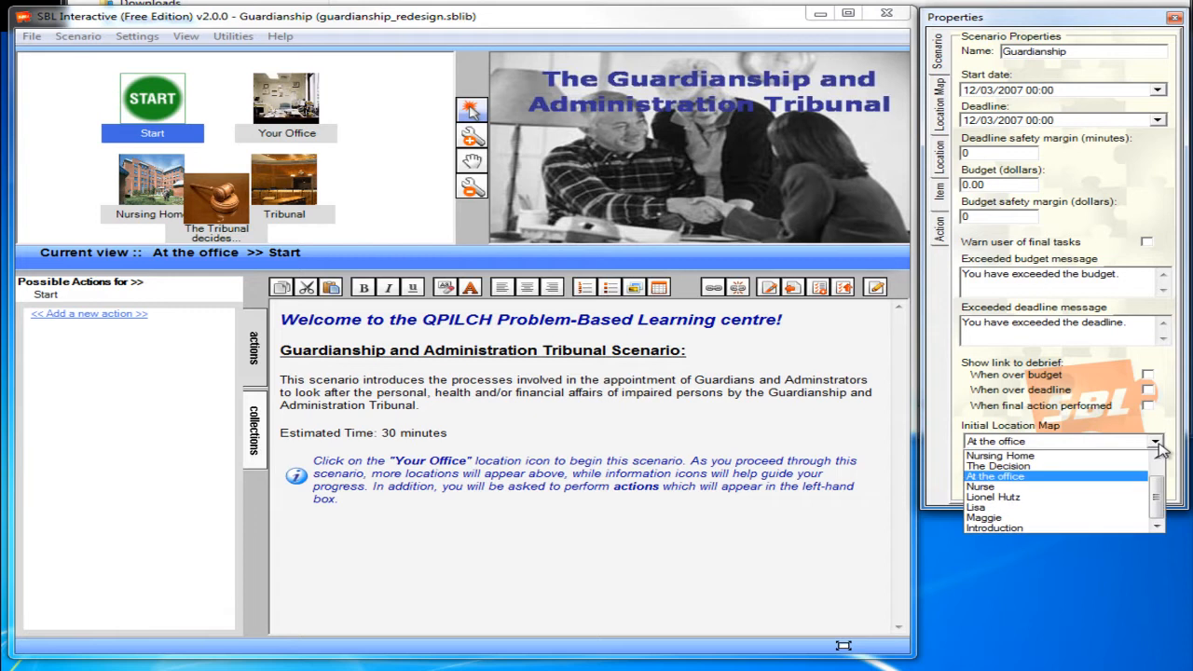
left_click(995, 528)
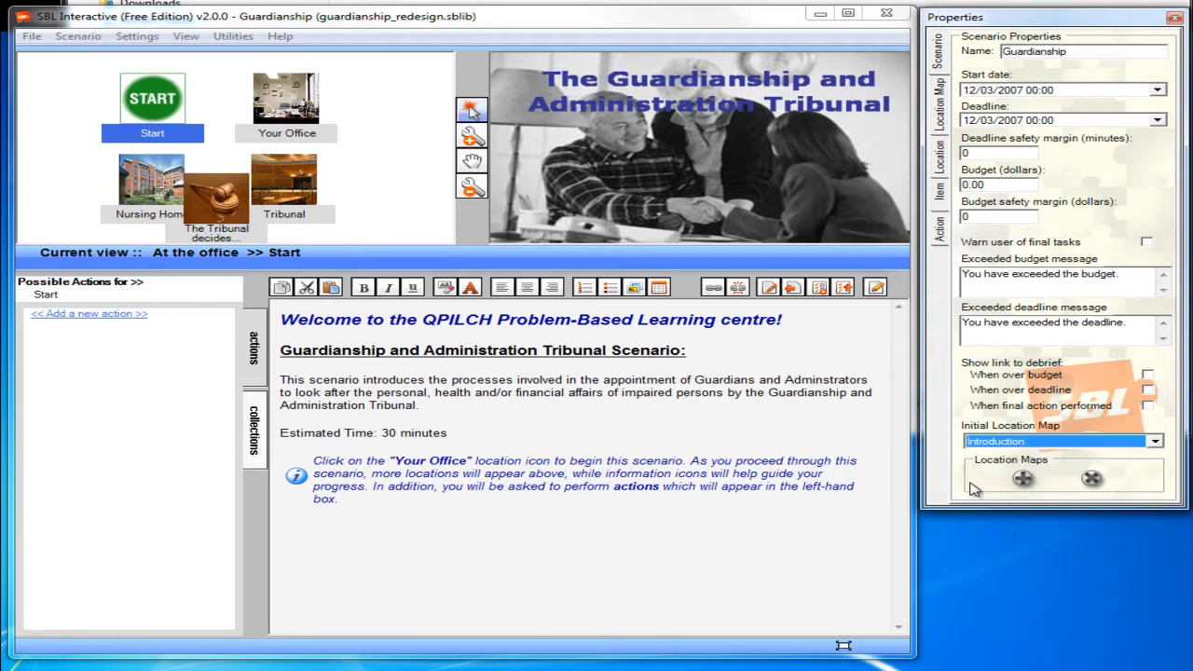
left_click(1156, 443)
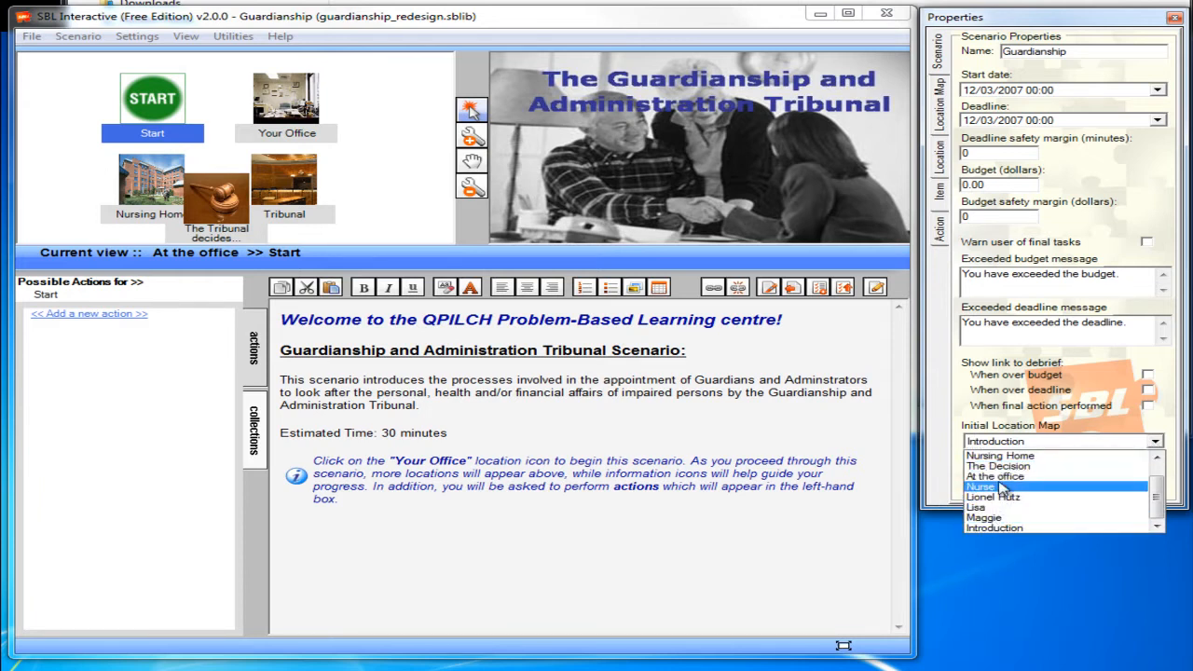
left_click(1001, 528)
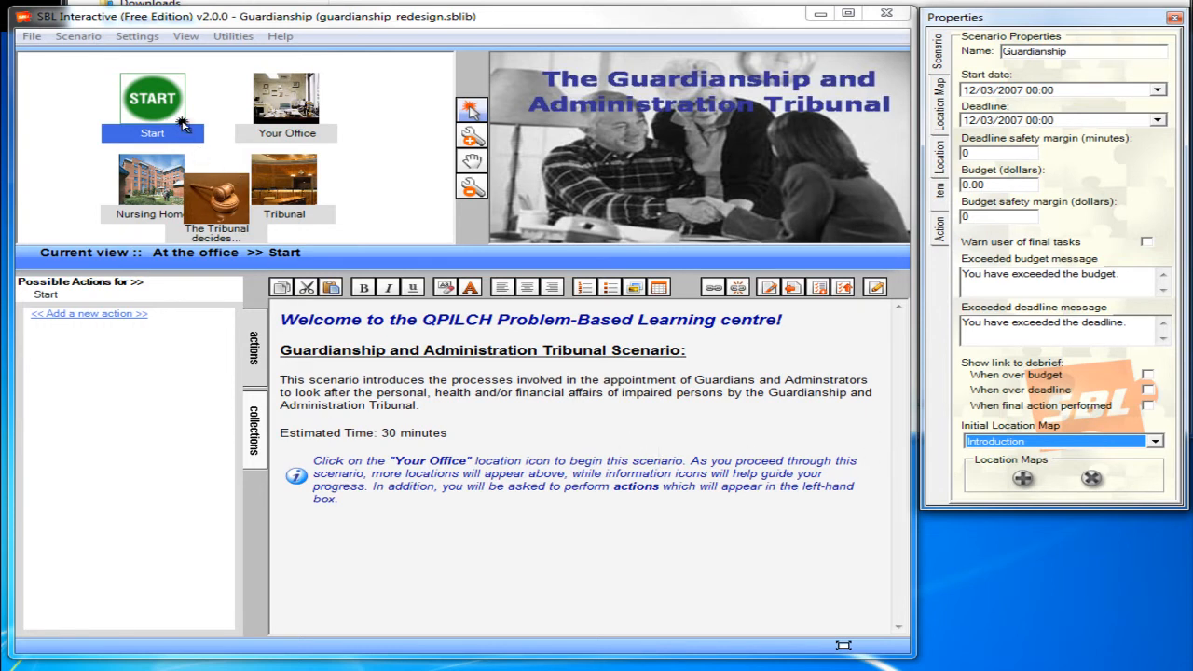
left_click(80, 38)
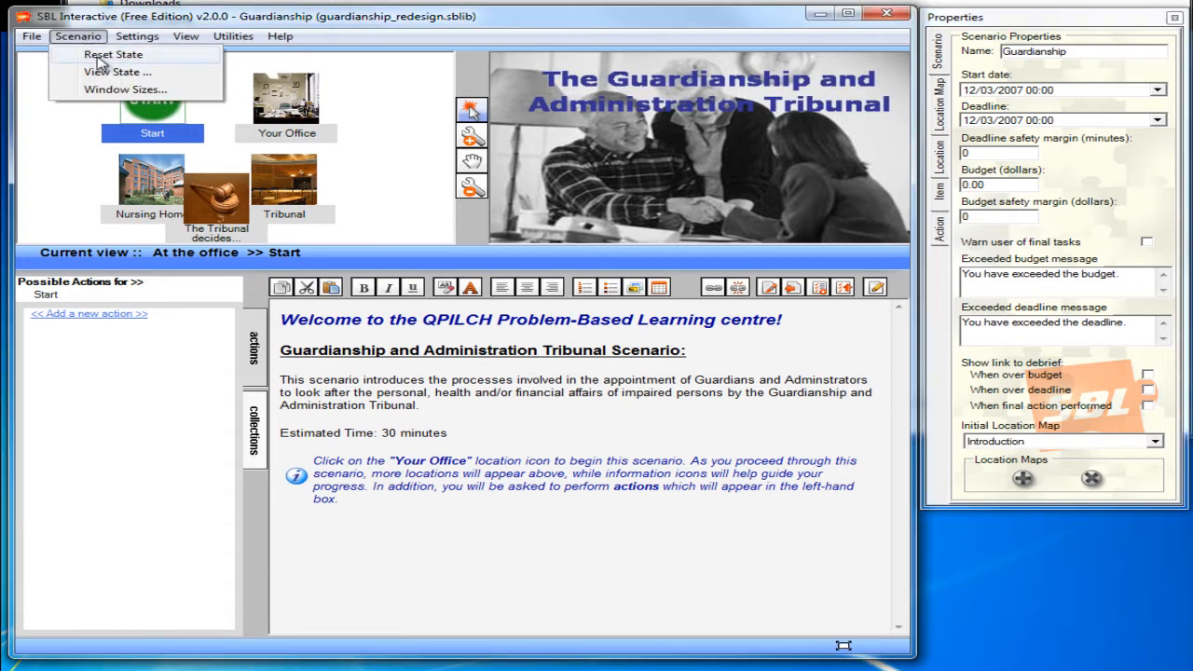
left_click(45, 168)
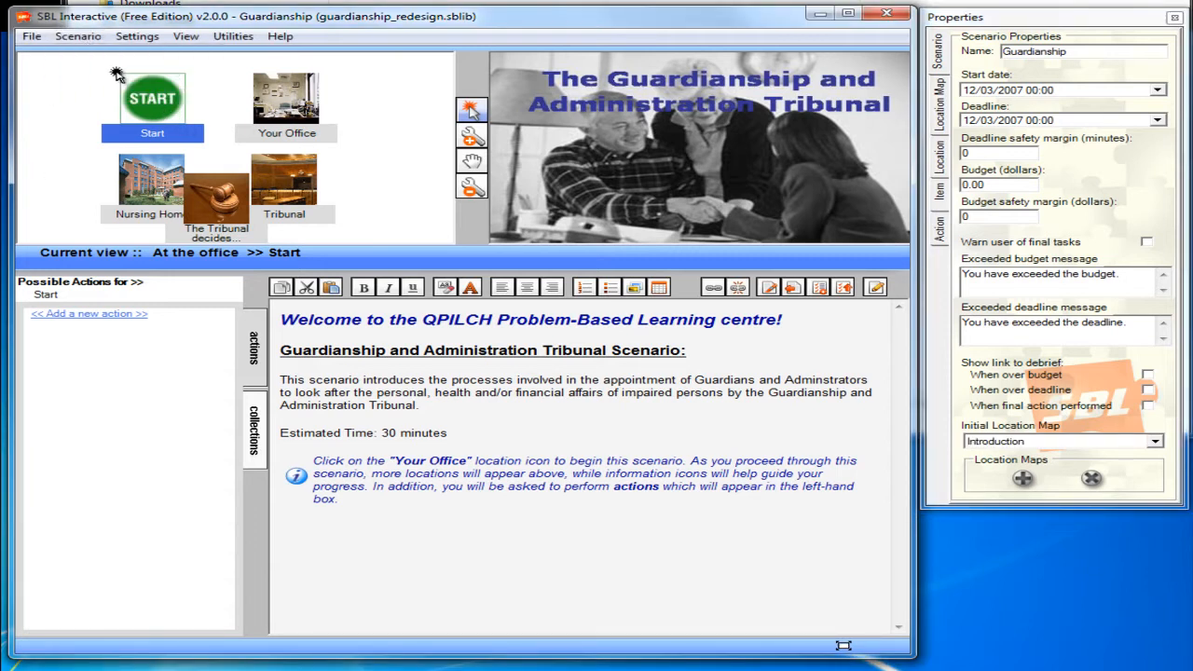
Rename the Start location's content page file to "Introduction"
left_click(146, 108)
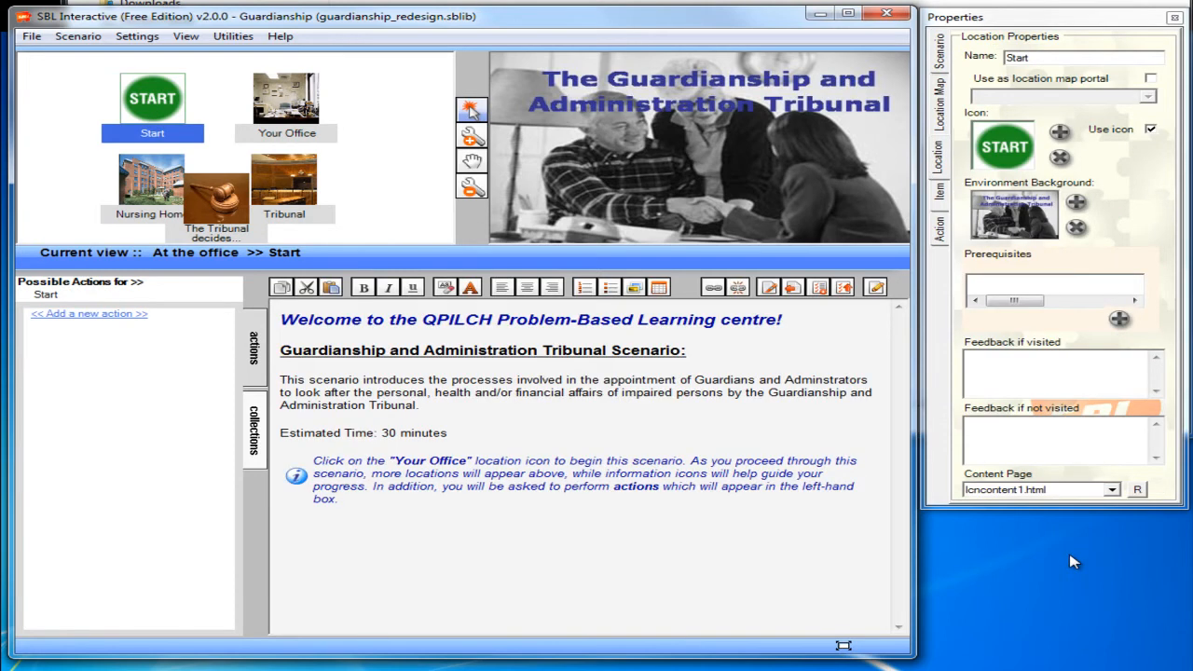
left_click(472, 188)
left_click(471, 110)
left_click(1136, 490)
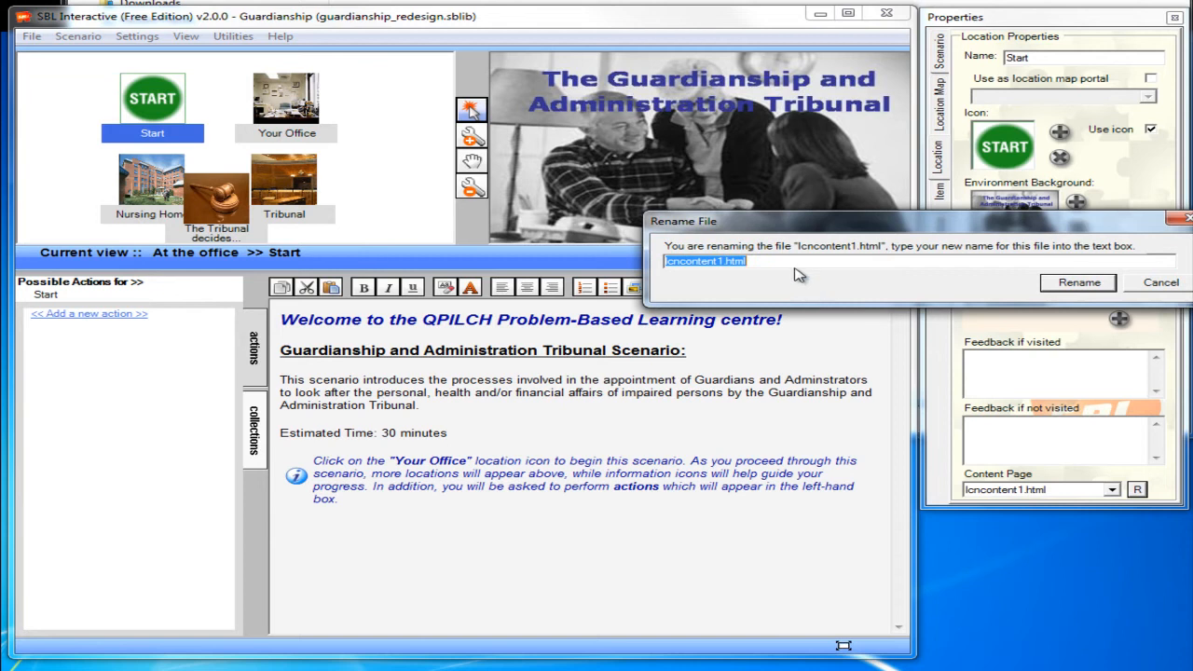
type("Introduction")
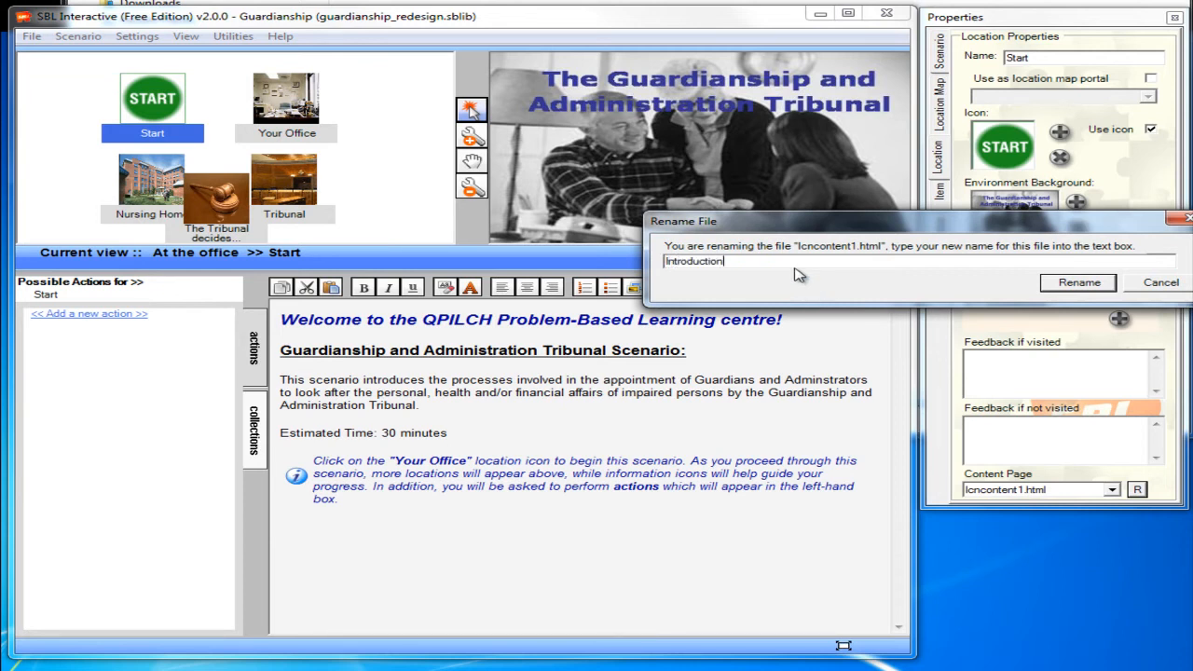
key("Return")
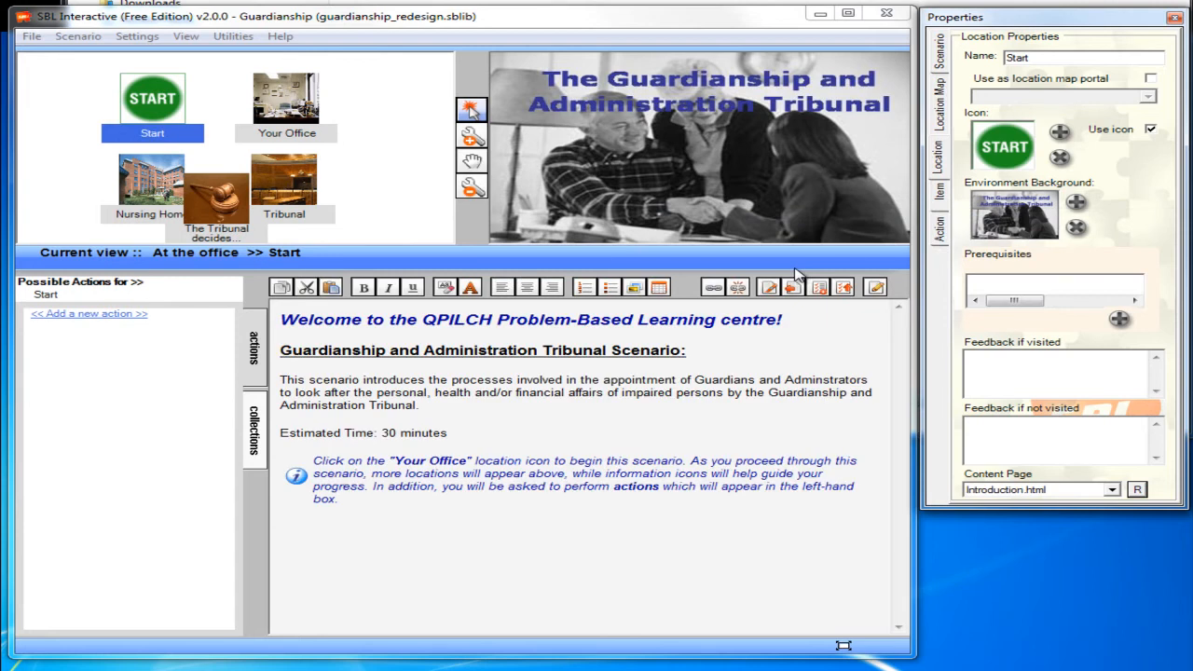
left_click(1110, 492)
left_click(1116, 491)
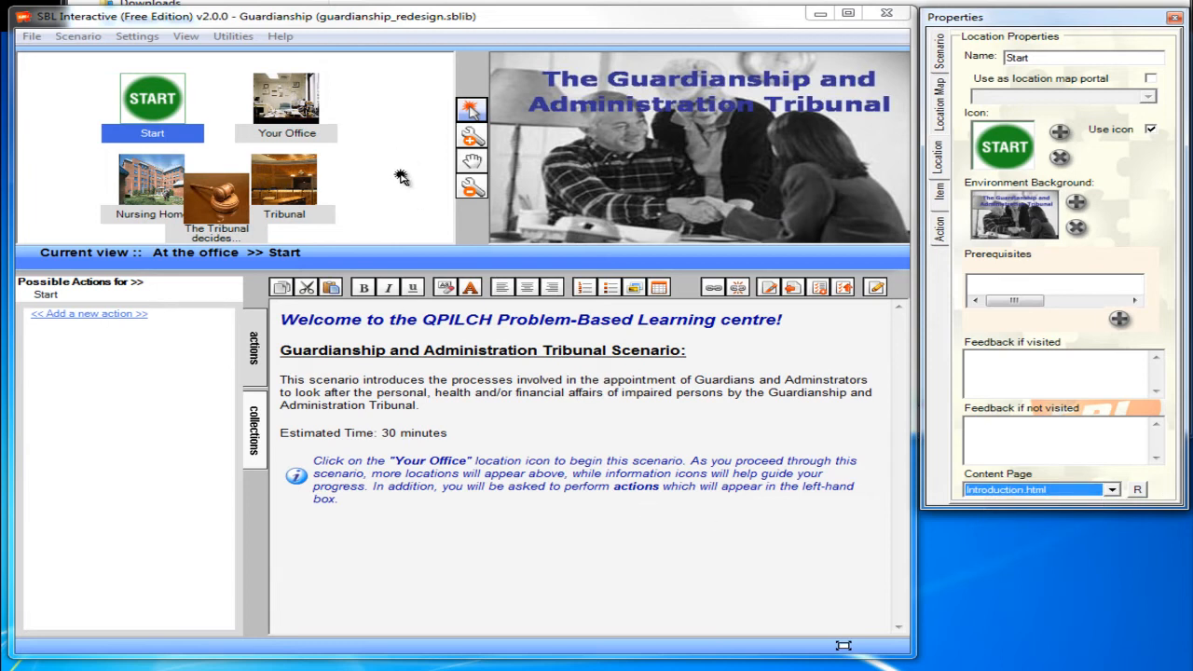
Delete the Start location from the "At the office" map and confirm the deletion
left_click(471, 187)
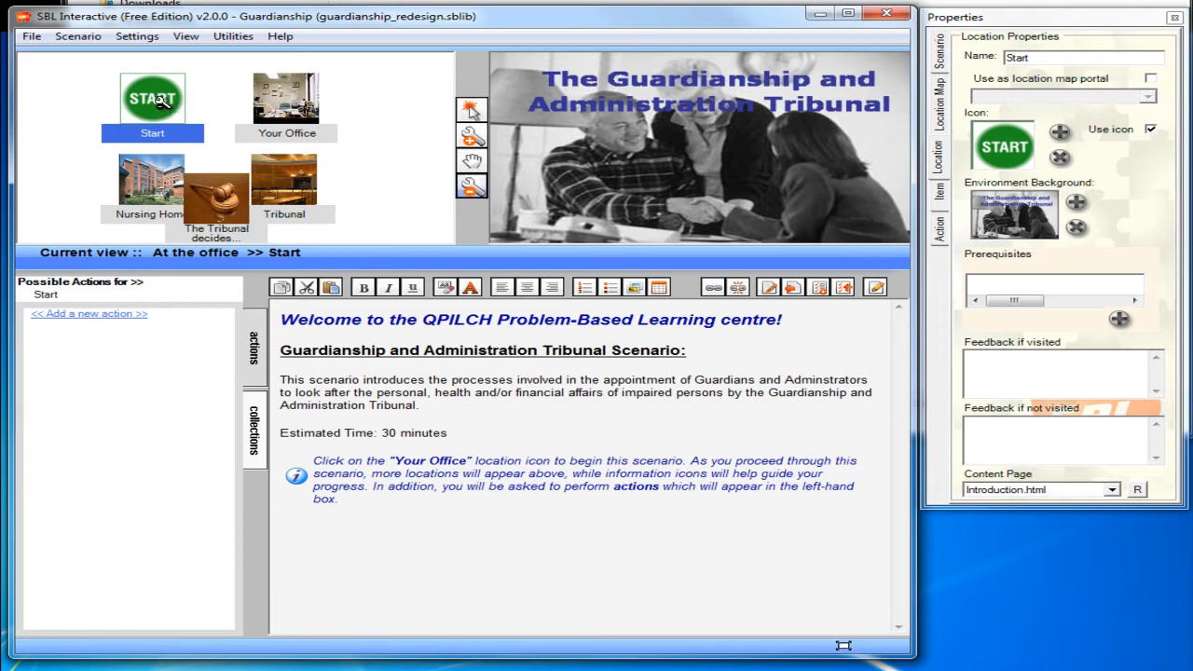
key("Delete")
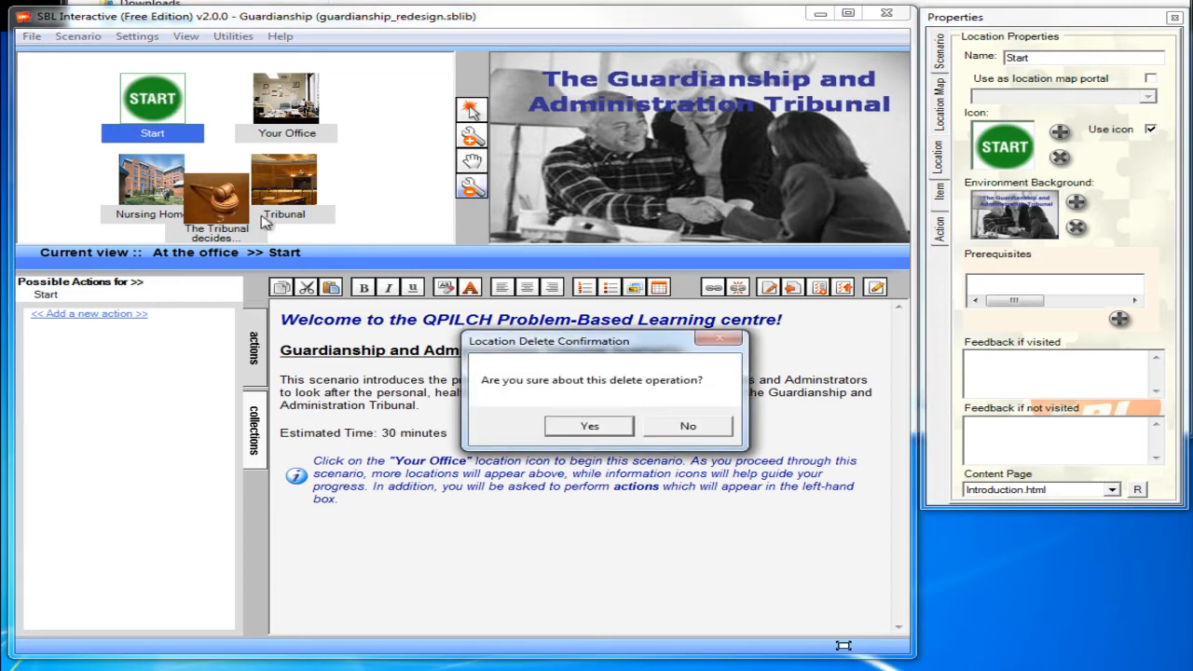
left_click(591, 425)
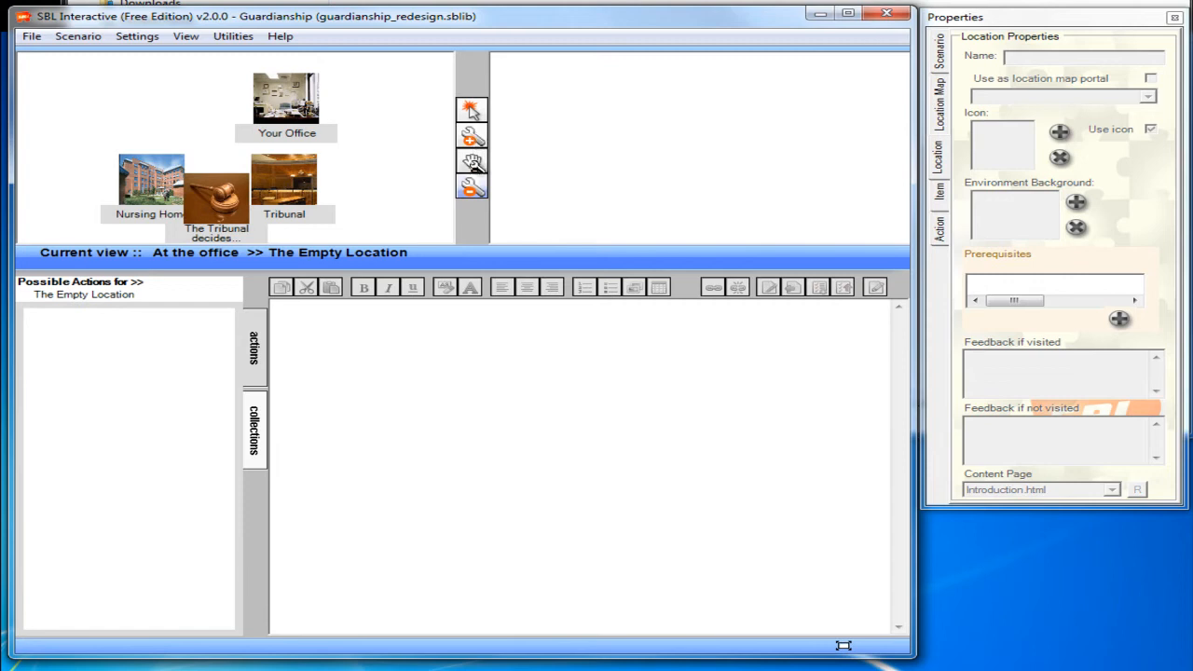
Rearrange the map with Your Office, Tribunal and The Tribunal decides... in an upper row and Nursing Home below Your Office
left_click(472, 162)
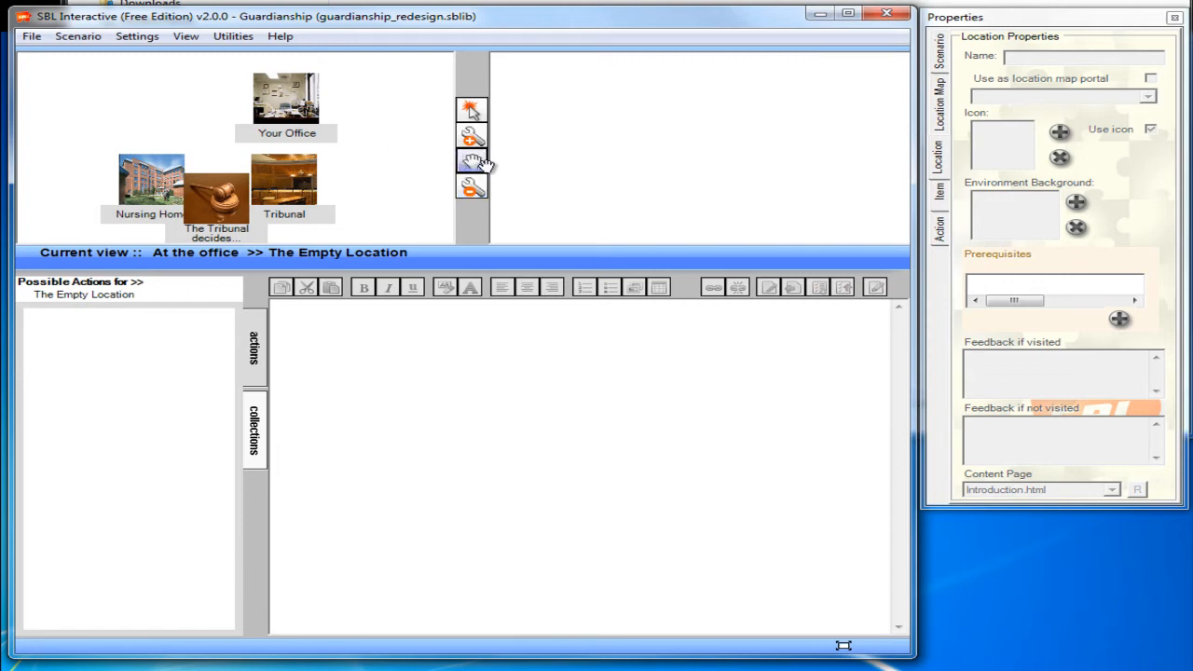
left_click_drag(278, 96, 92, 93)
left_click_drag(259, 183, 227, 109)
left_click_drag(224, 215, 361, 115)
left_click_drag(101, 216, 43, 215)
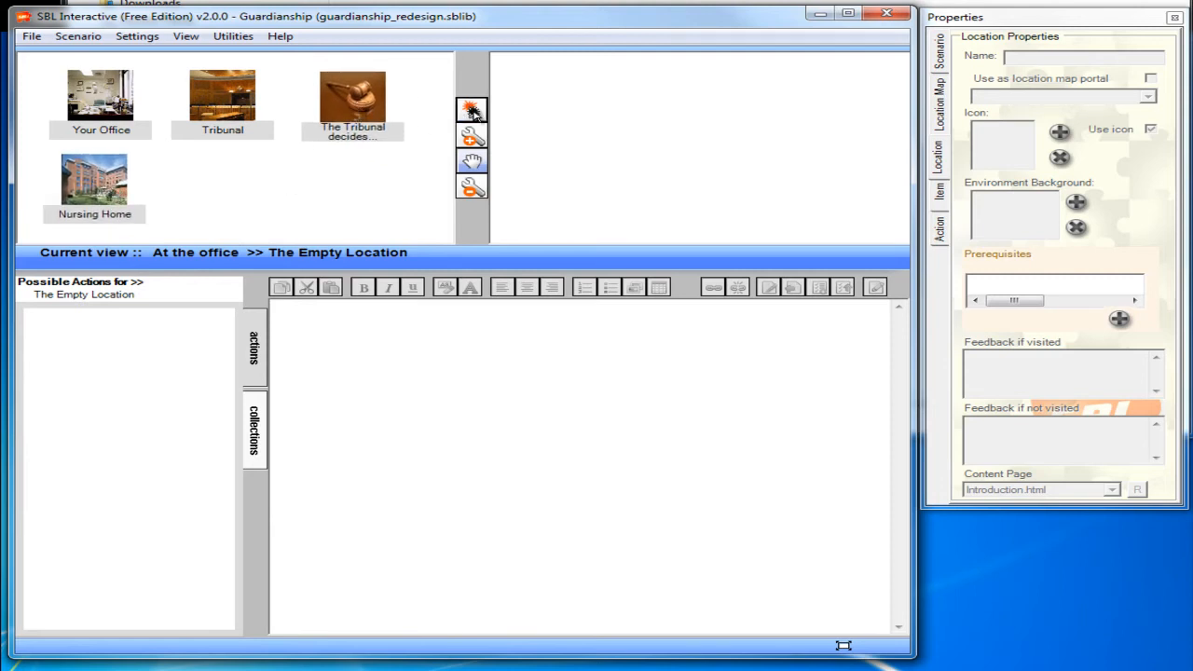
Reset the scenario state and add a location named "Introduction" to the empty Introduction map
left_click(79, 37)
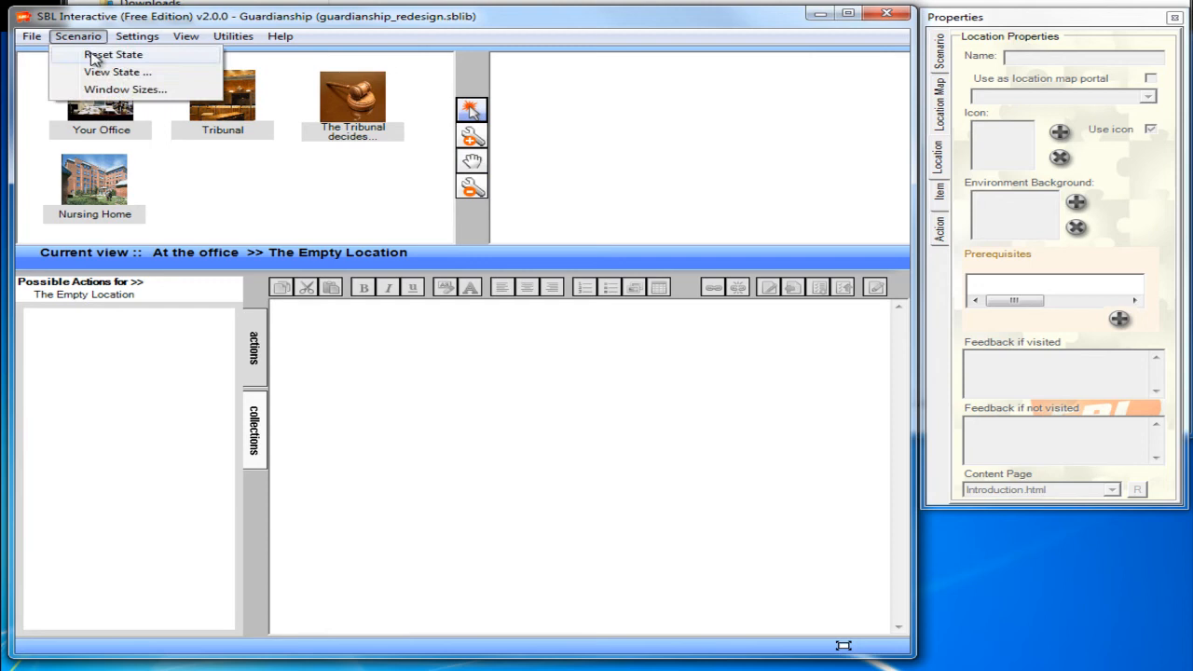
left_click(97, 56)
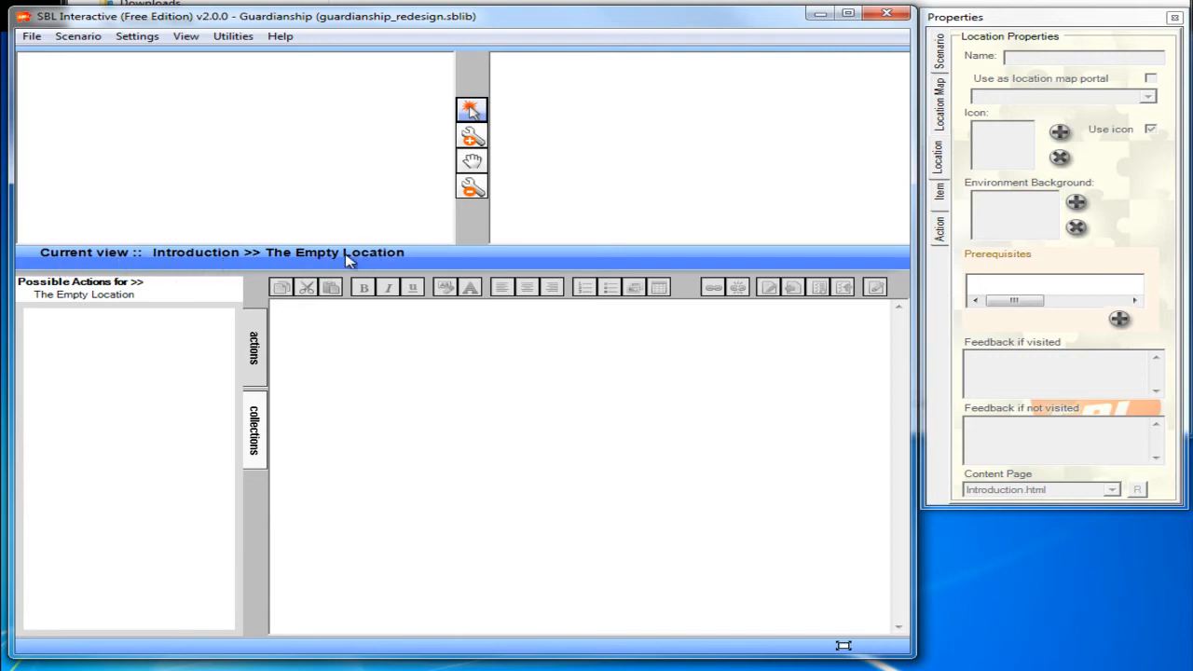
left_click(470, 136)
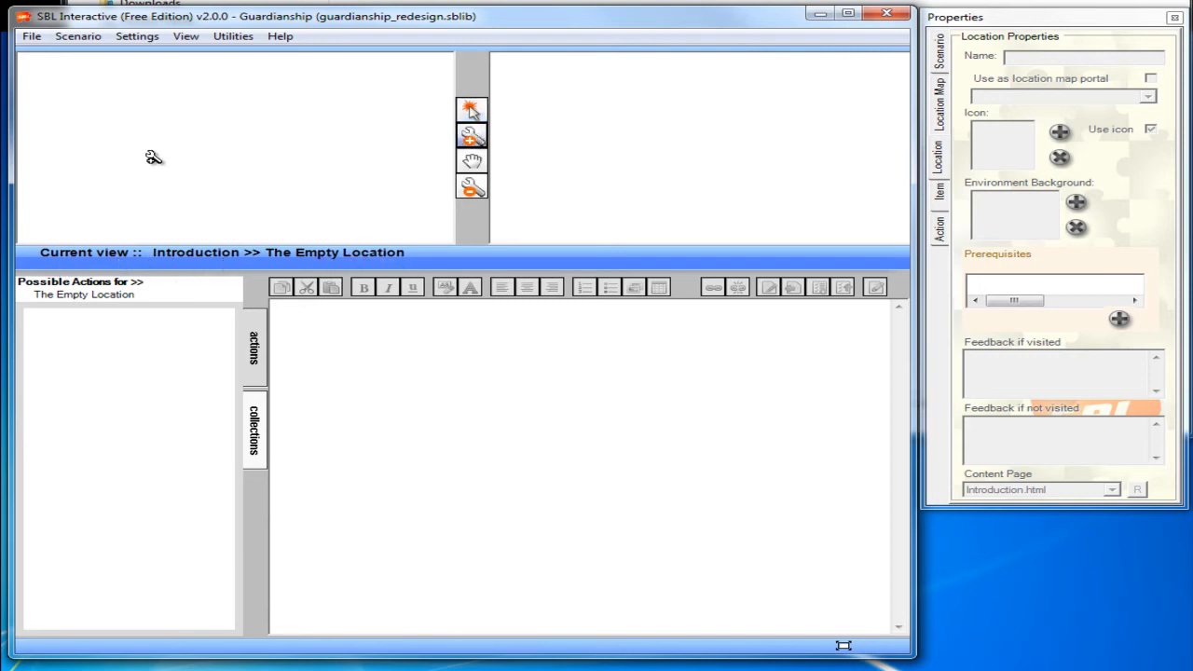
left_click(119, 120)
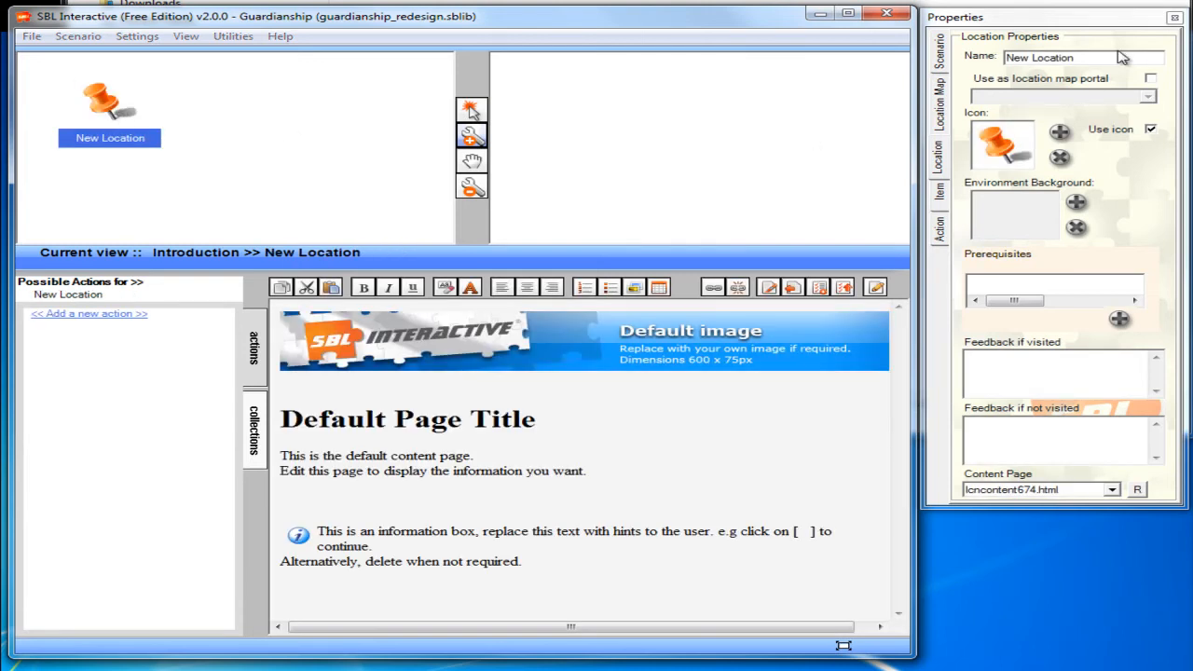
left_click(1033, 58)
left_click_drag(1086, 58, 822, 45)
type("Introdu")
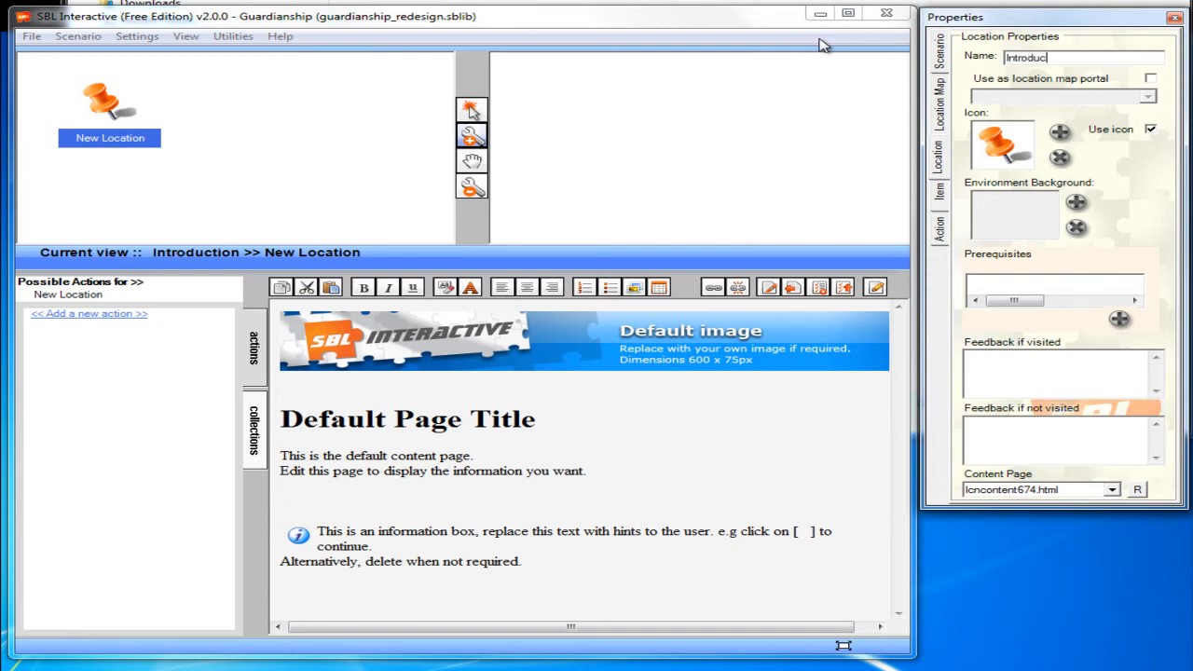
key("Return")
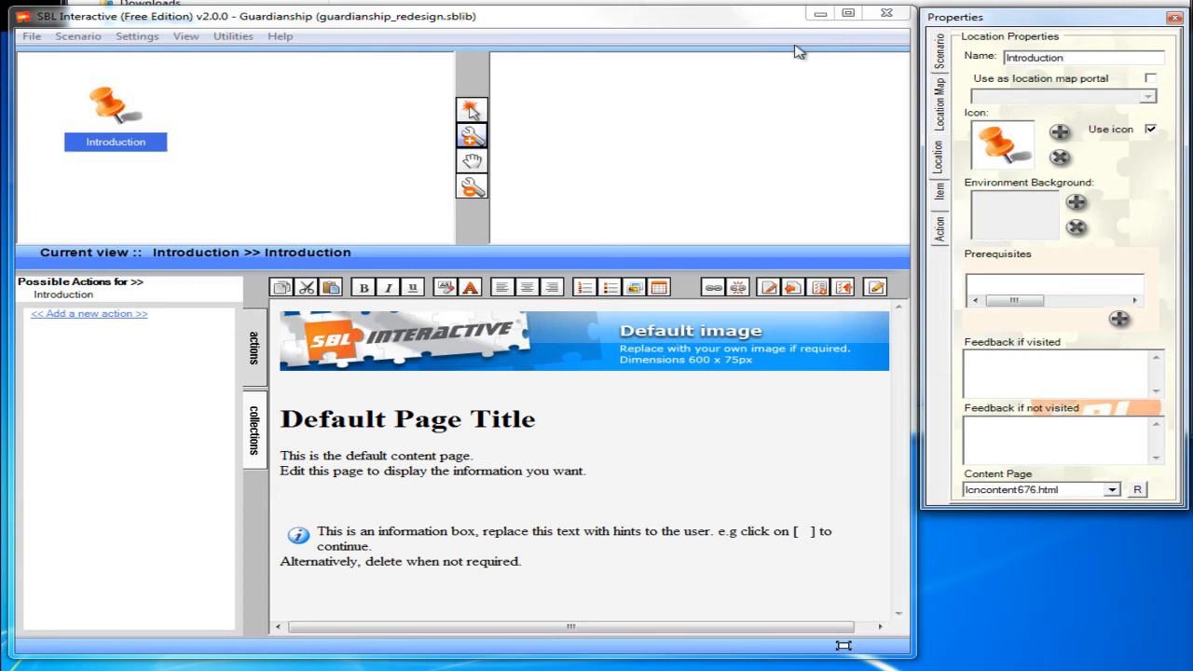
Assign Introduction.html as the content page of the new Introduction location
left_click(471, 111)
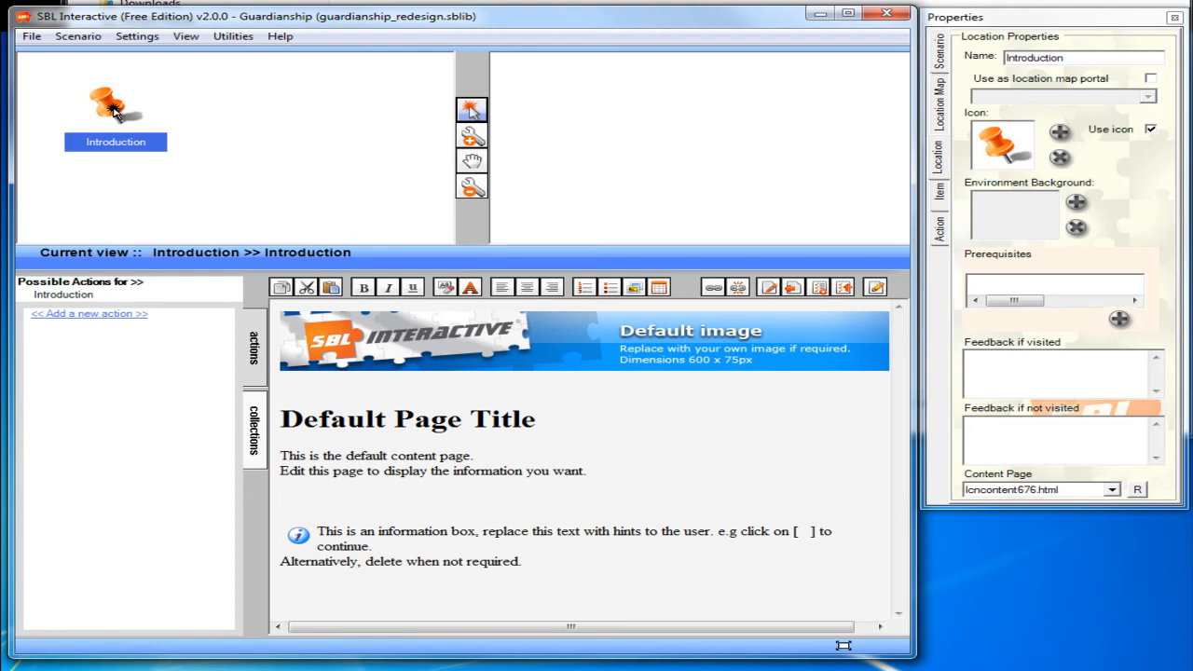
left_click(114, 112)
left_click(1112, 490)
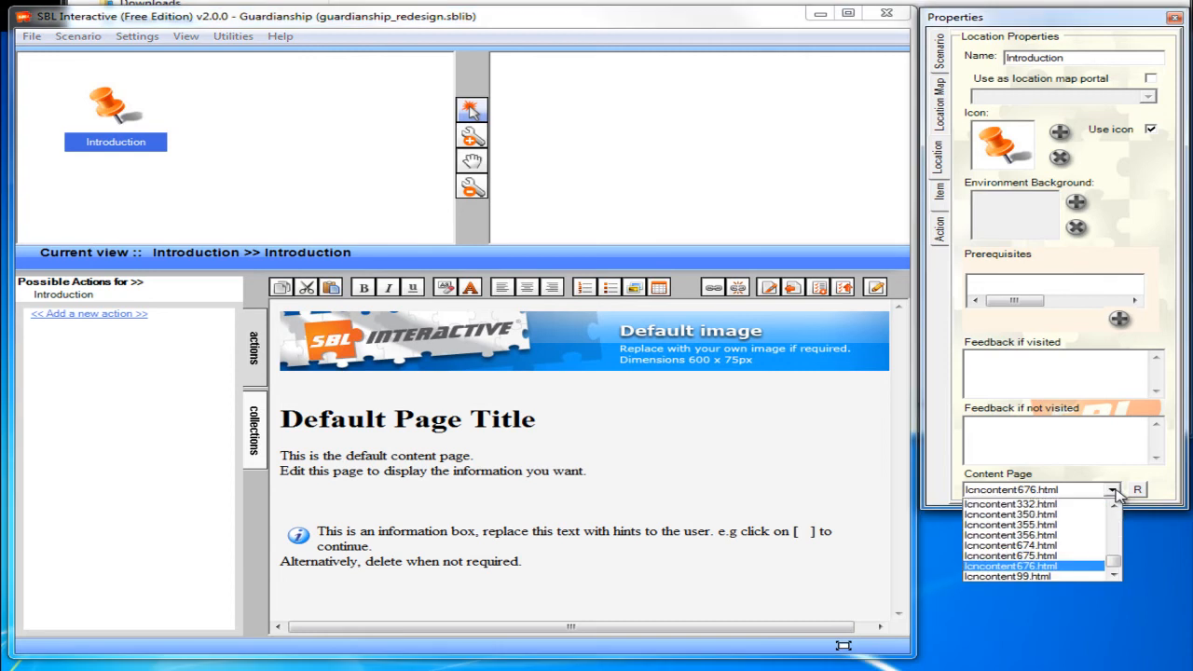
key("i")
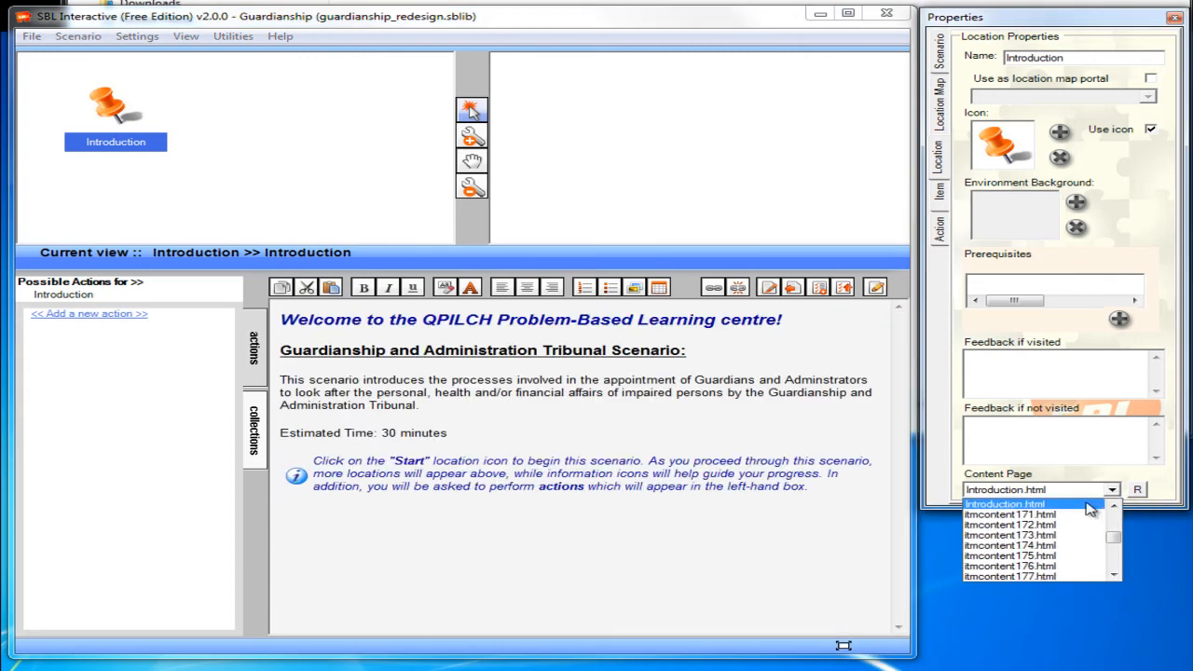
Select Introduction.html as the content page and search the Media Library for "intro" to find an icon for the Introduction location
left_click(1087, 504)
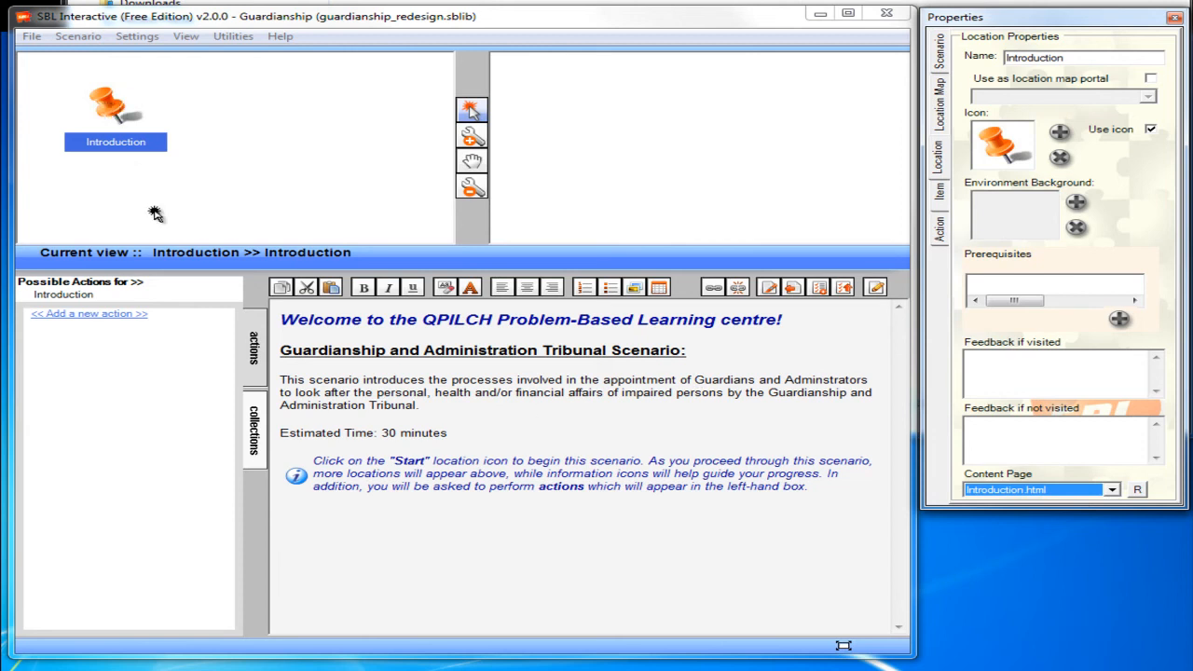
left_click(1059, 132)
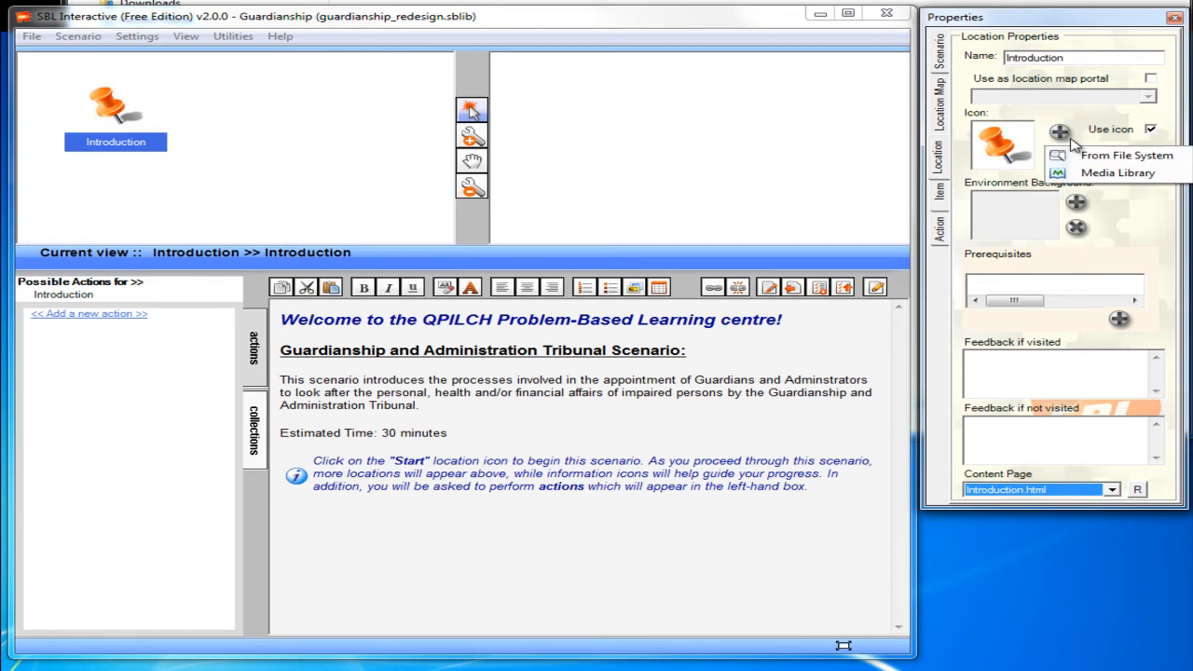
left_click(1107, 173)
left_click_drag(653, 36, 531, 90)
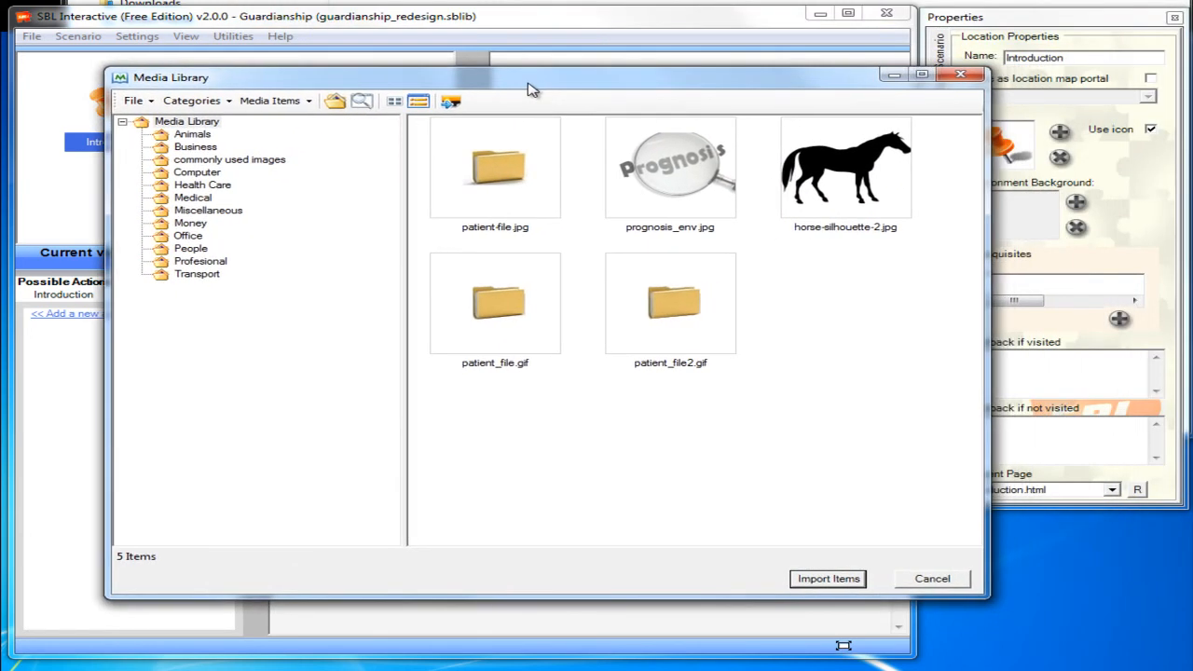
left_click(360, 103)
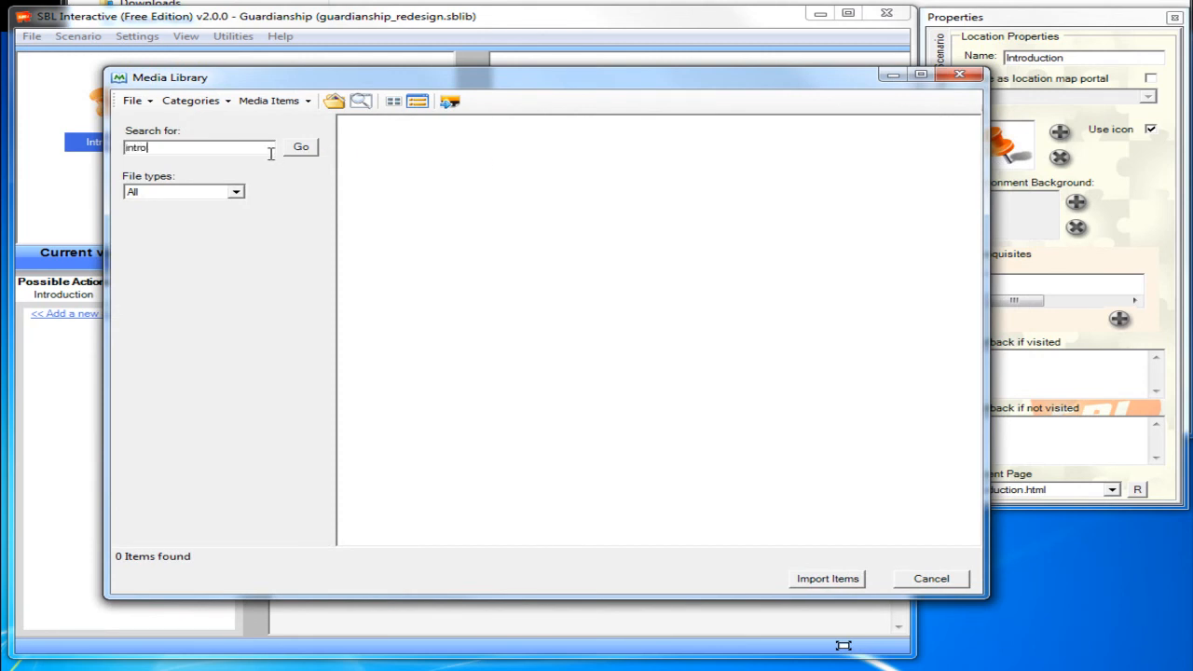
type("intro")
key("Return")
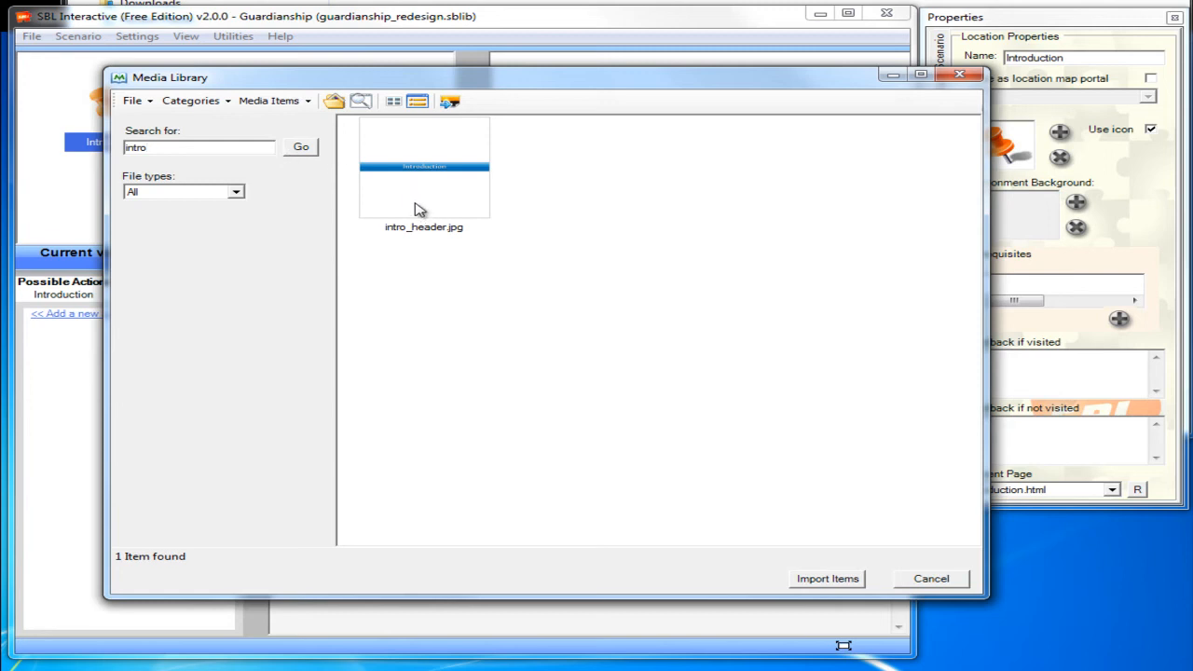
Search the Media Library for "pen" and import pen_icon.gif as the Introduction location's icon
left_click_drag(211, 149, 53, 146)
type("pen")
key("Return")
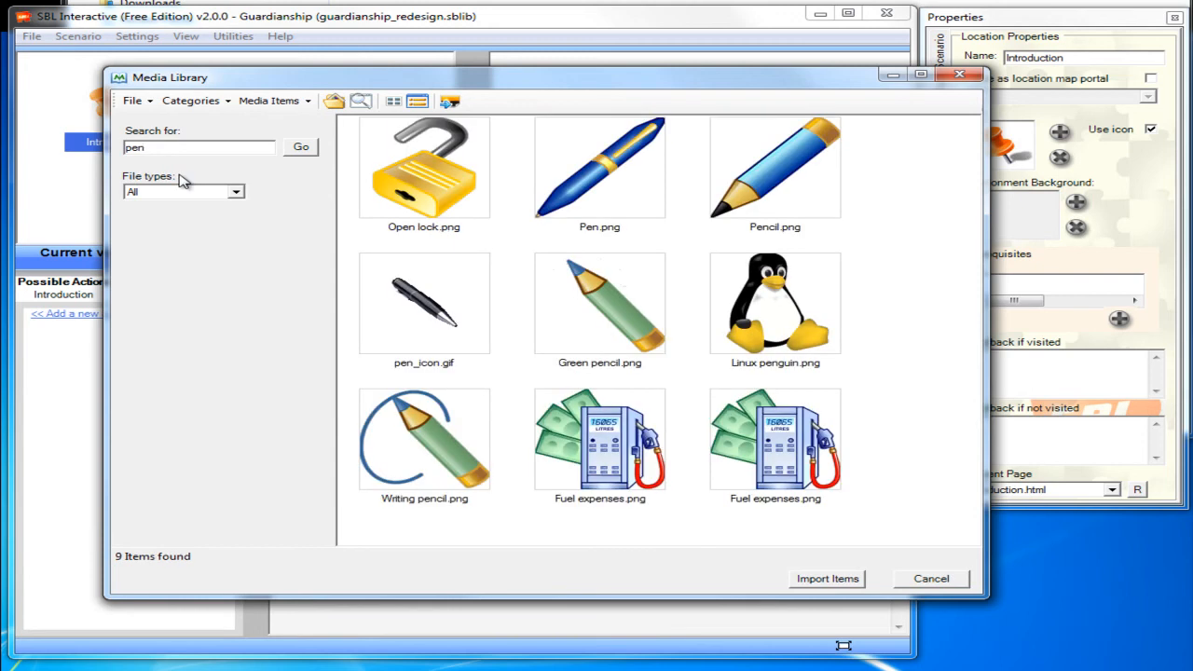
left_click(426, 312)
left_click(813, 581)
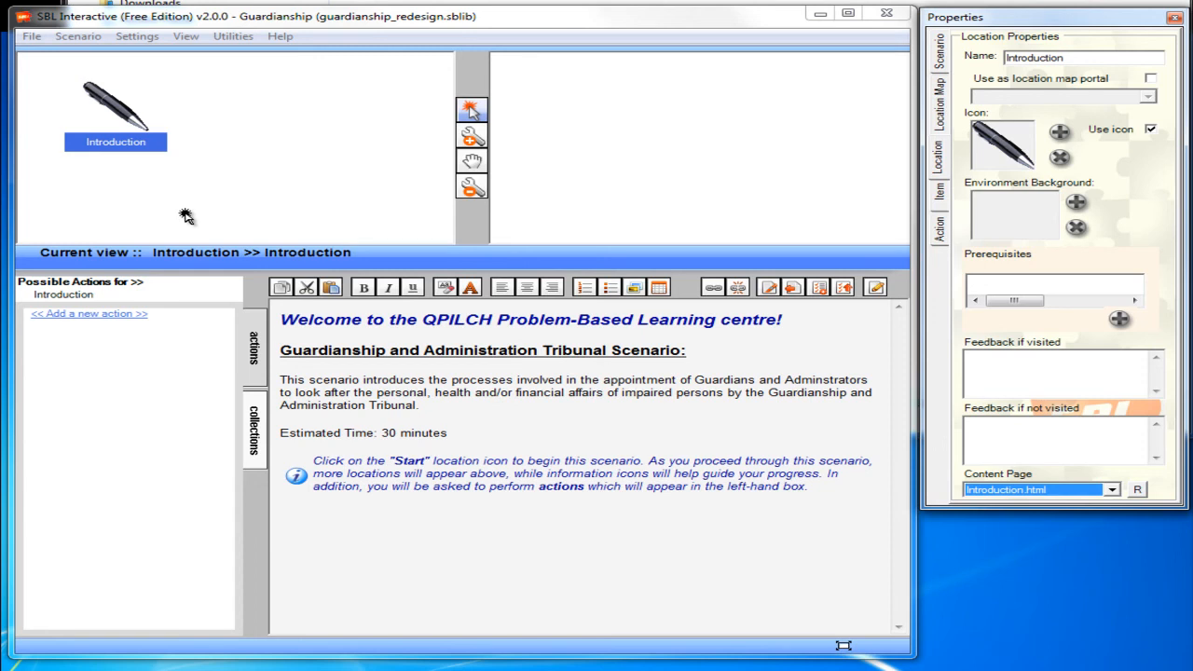
Add a location named "Start" beside Introduction and make it a location map portal to "At the office"
left_click(468, 138)
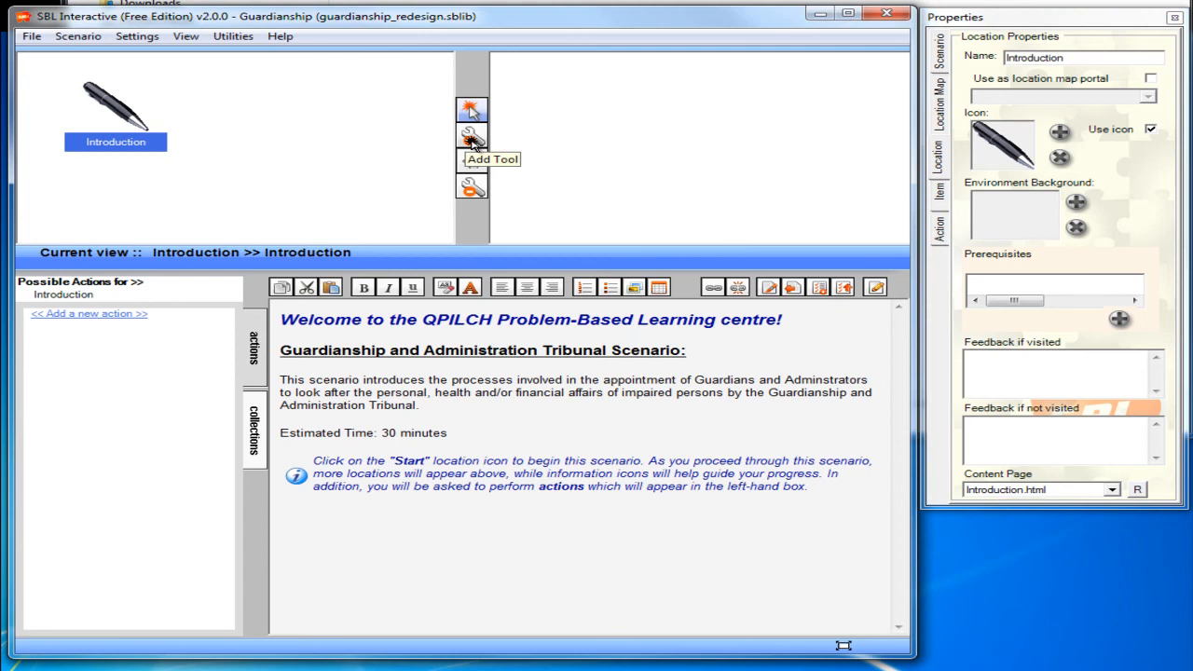
left_click(286, 124)
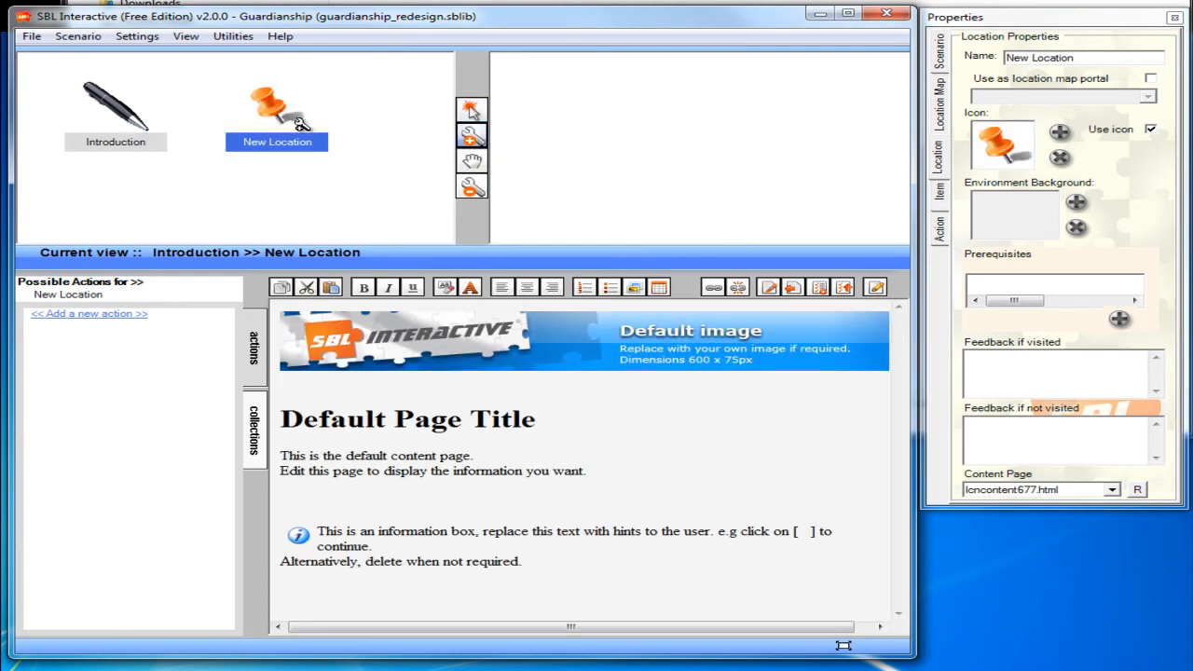
type("Start")
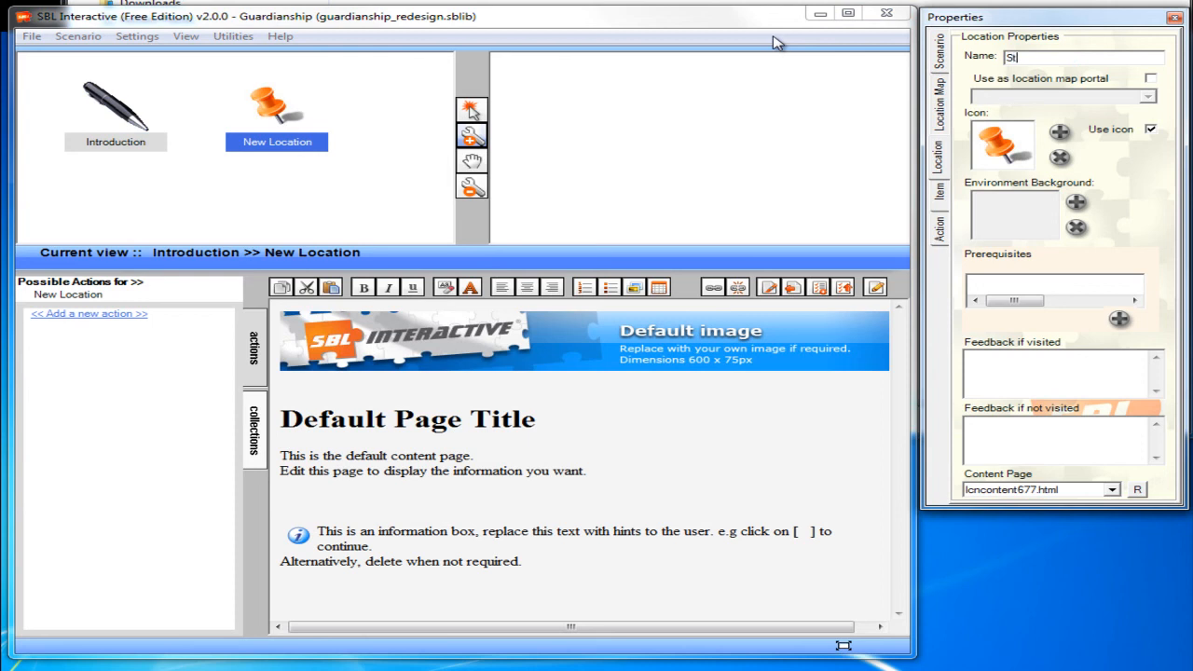
left_click(1151, 80)
left_click(1148, 96)
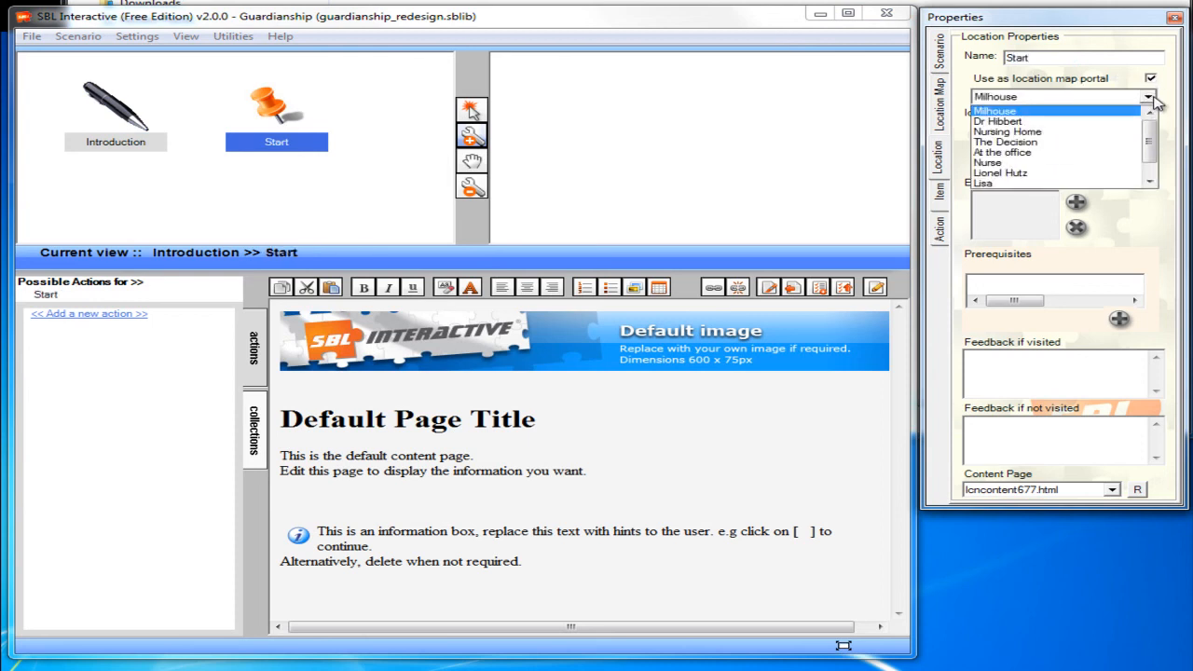
left_click(1005, 152)
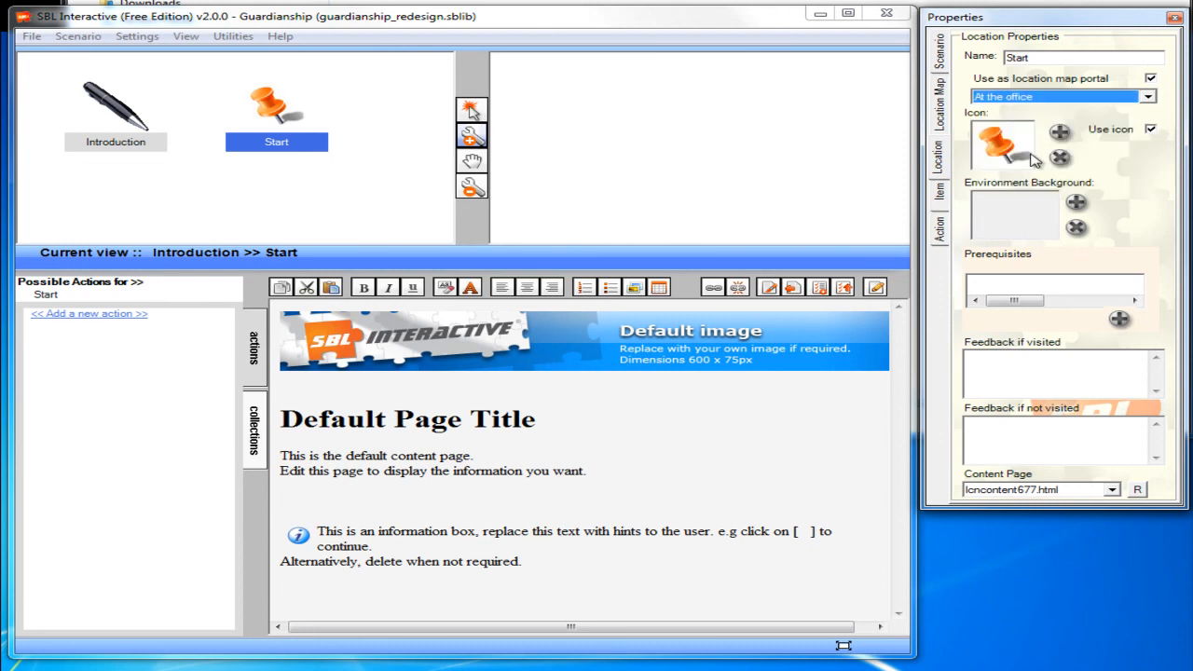
Search the Media Library for "door" and import door_icon.gif as the Start location's icon
left_click(1059, 132)
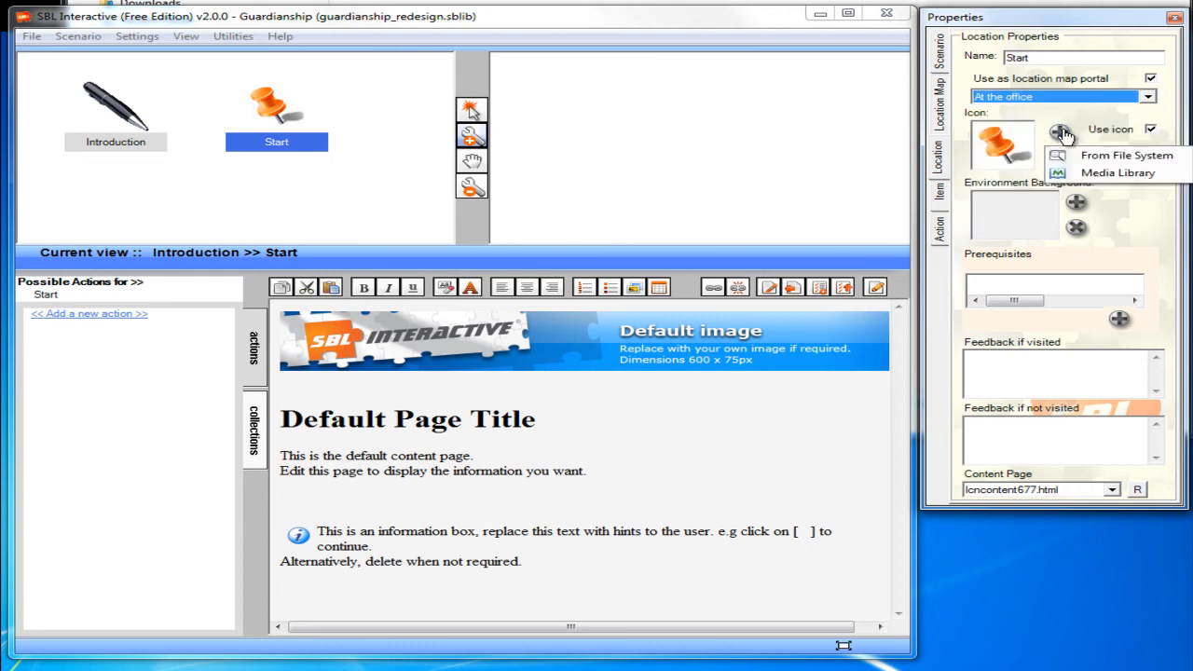
left_click(1095, 174)
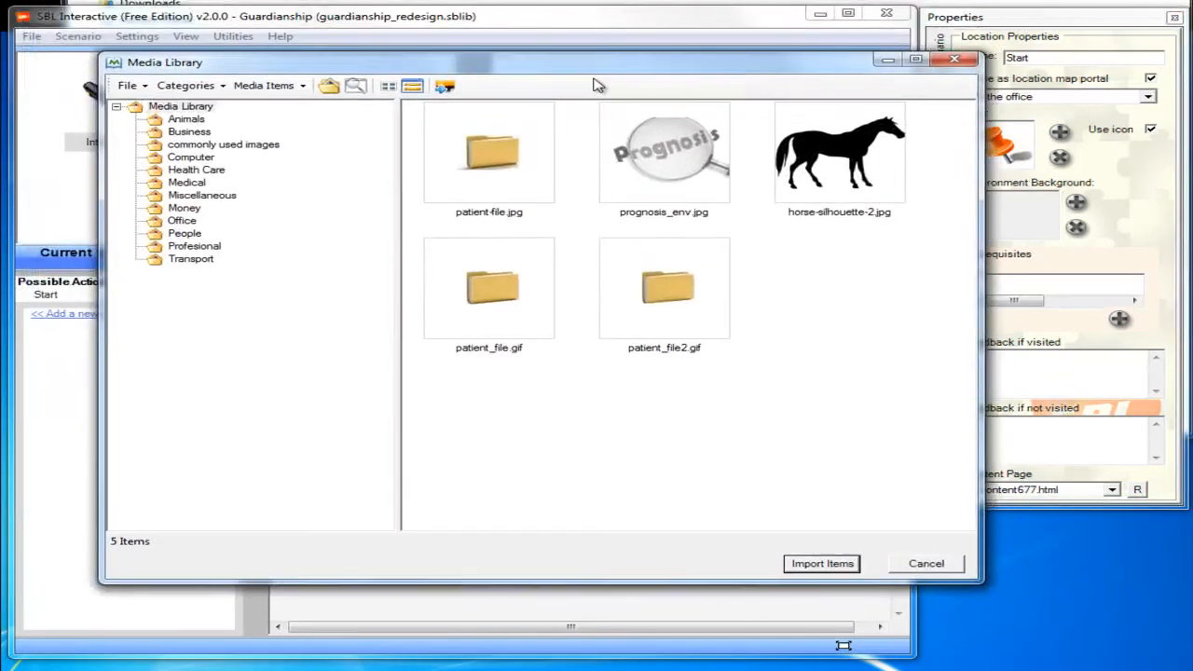
left_click(352, 110)
type("doot")
key("Return")
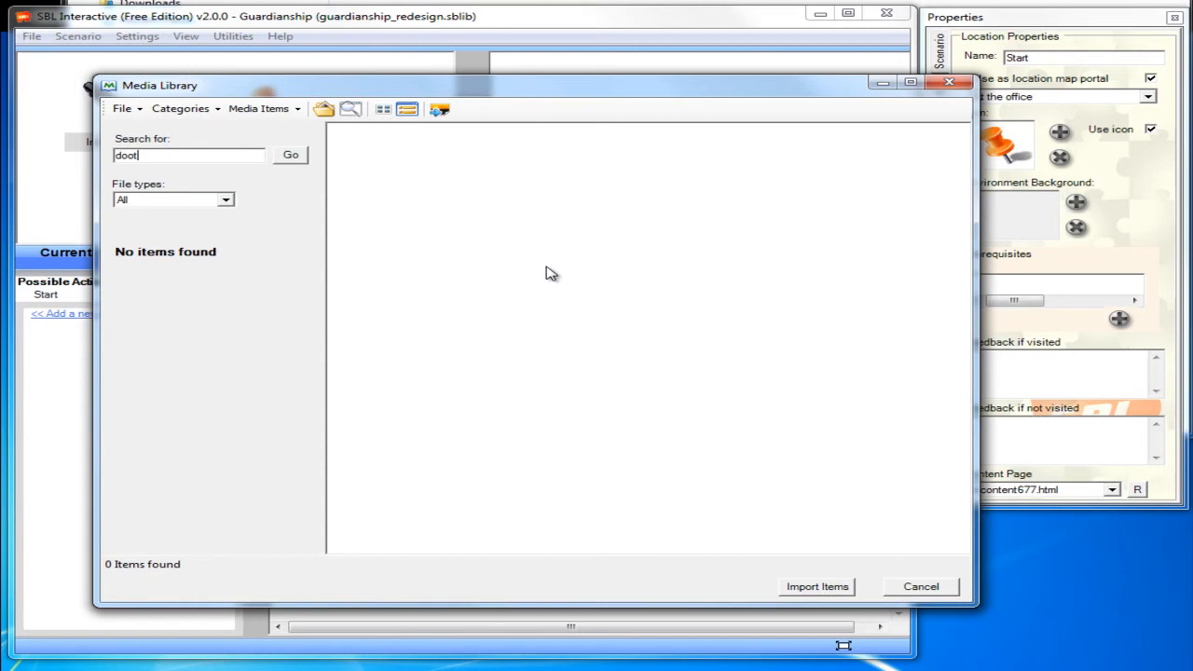
type("r")
key("Return")
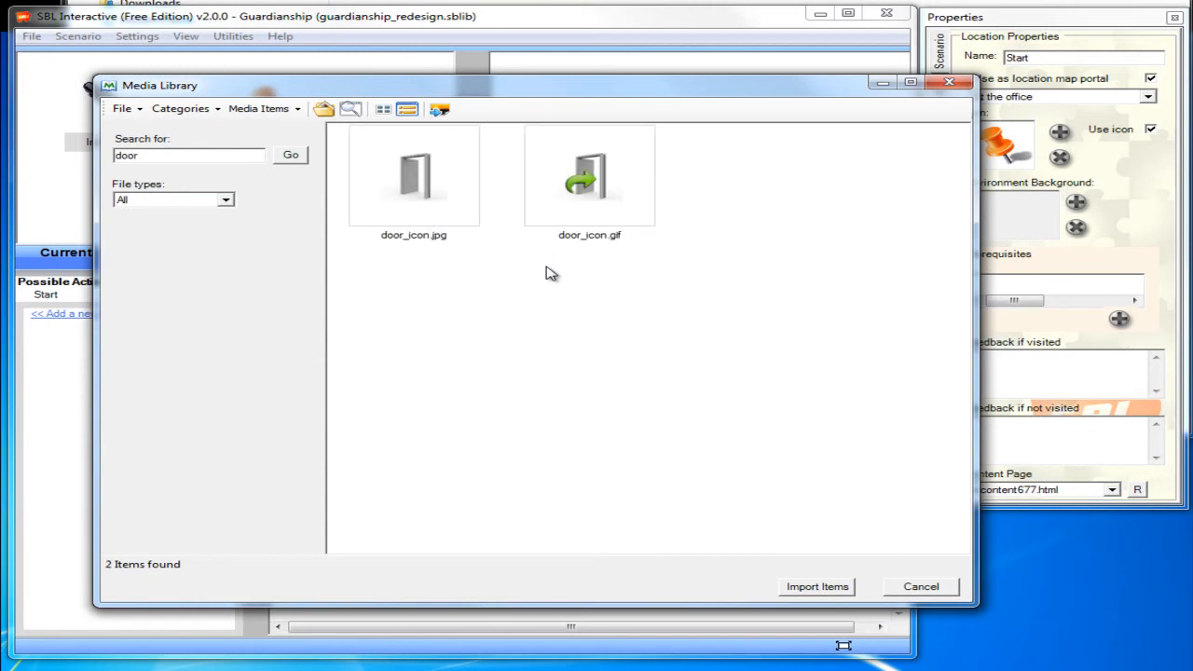
left_click(597, 182)
left_click(832, 596)
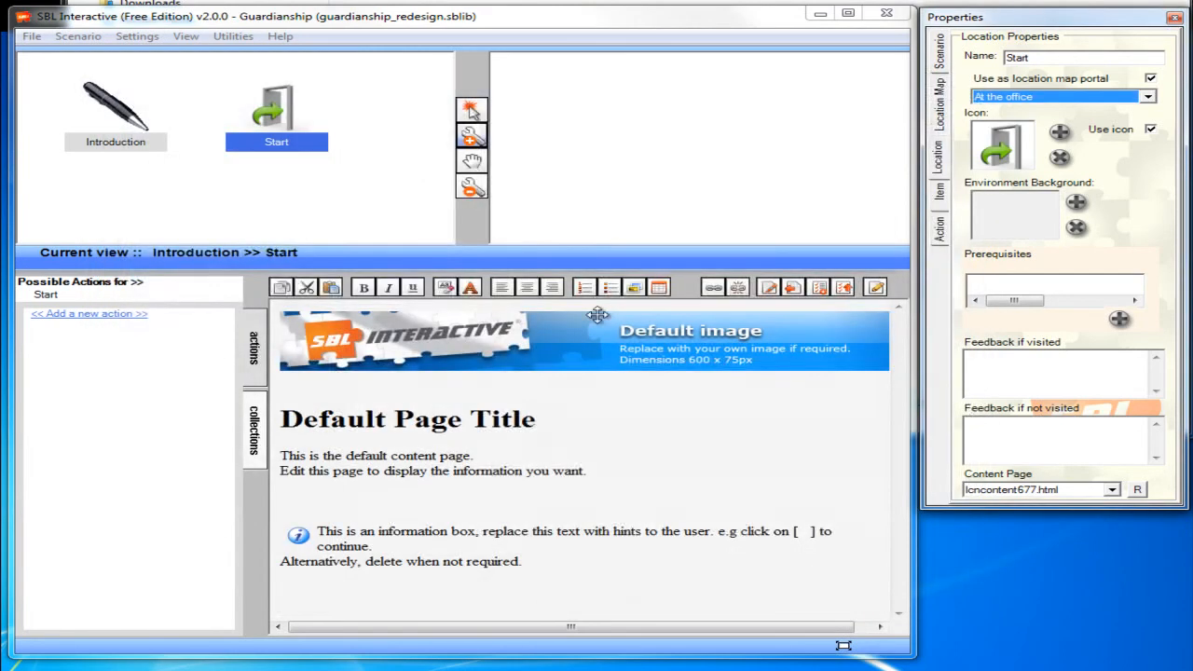
Test the navigation by visiting the Introduction location and following the Start portal to the "At the office" map
left_click(471, 111)
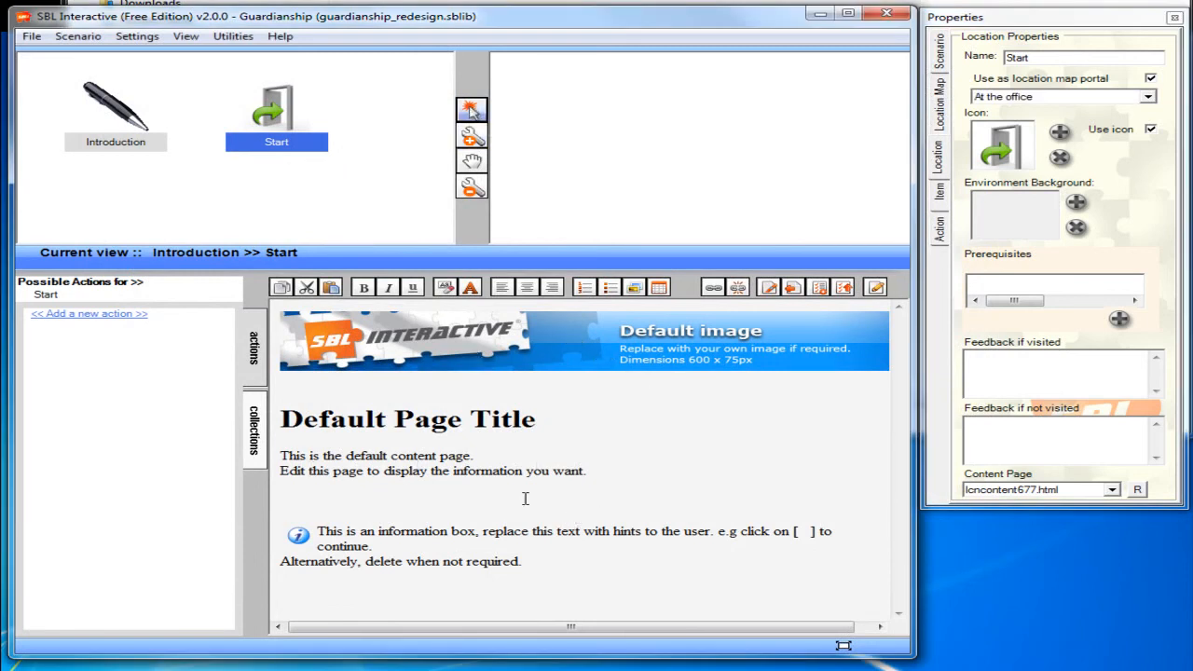
left_click(112, 106)
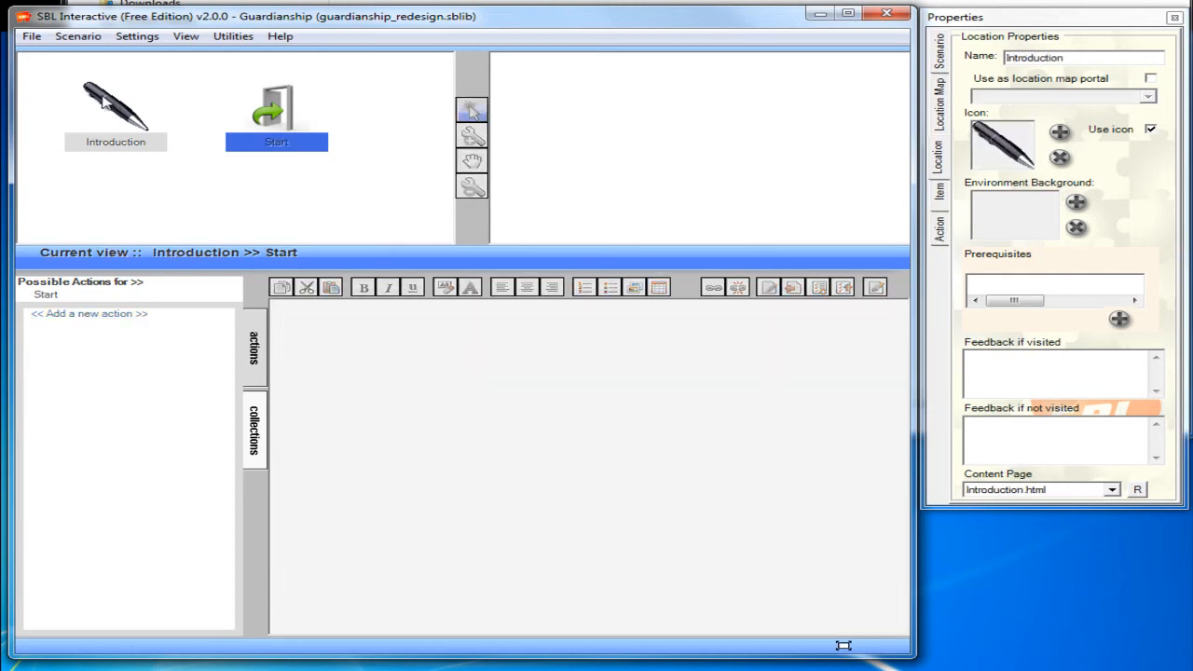
double_click(271, 119)
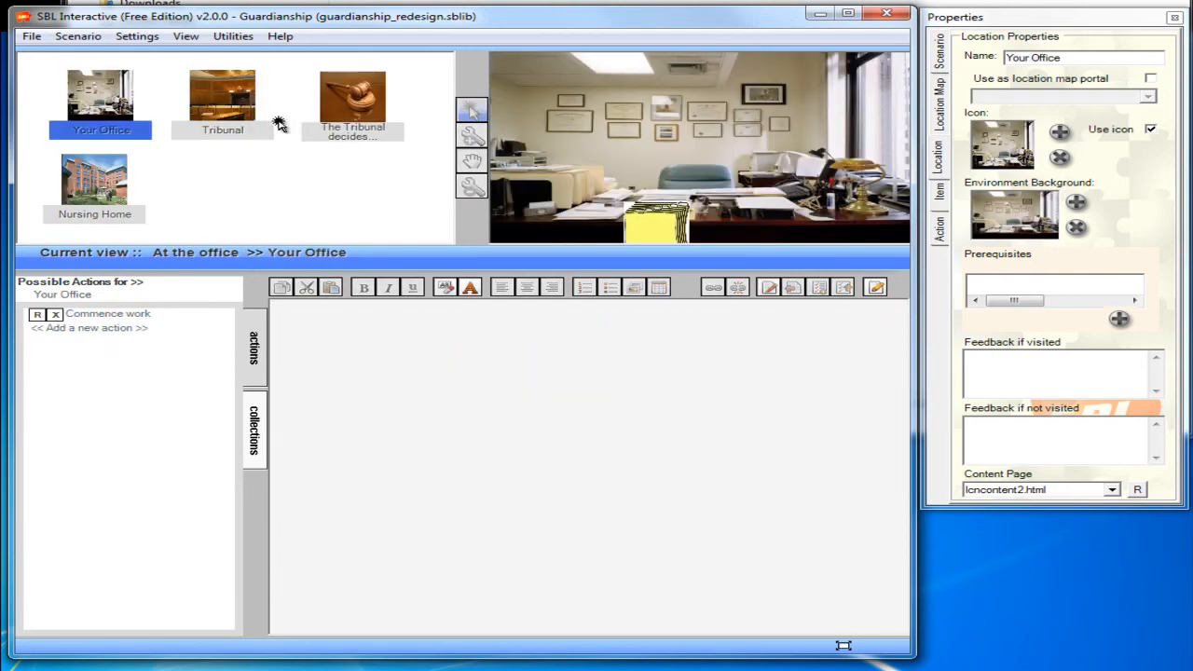